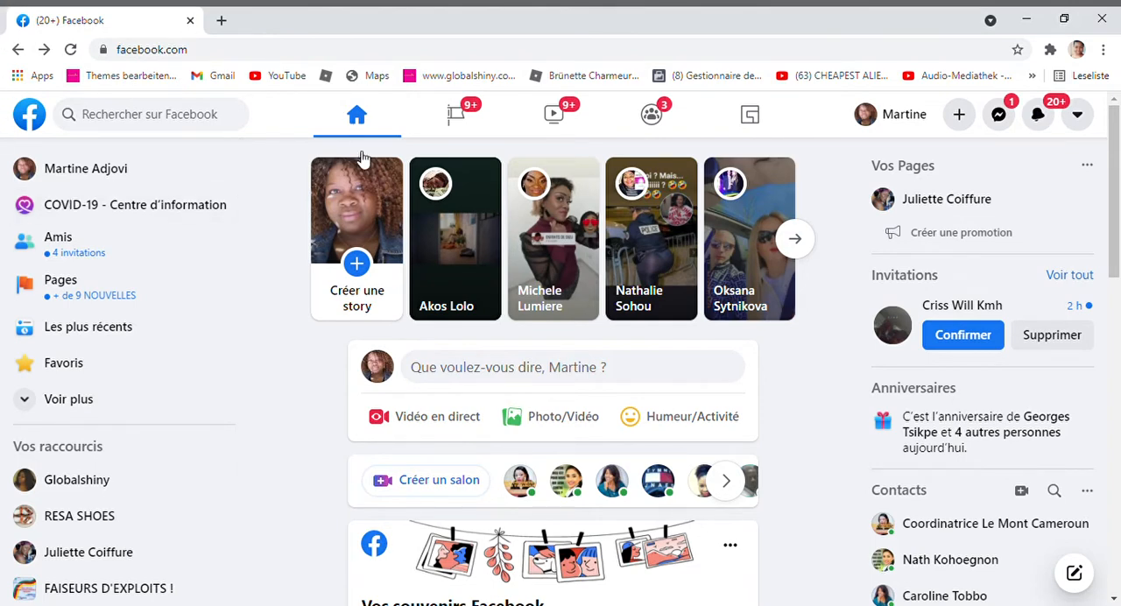
# Start creating a new Facebook Page and enter the owner's full name as the Page name
pyautogui.click(470, 131)
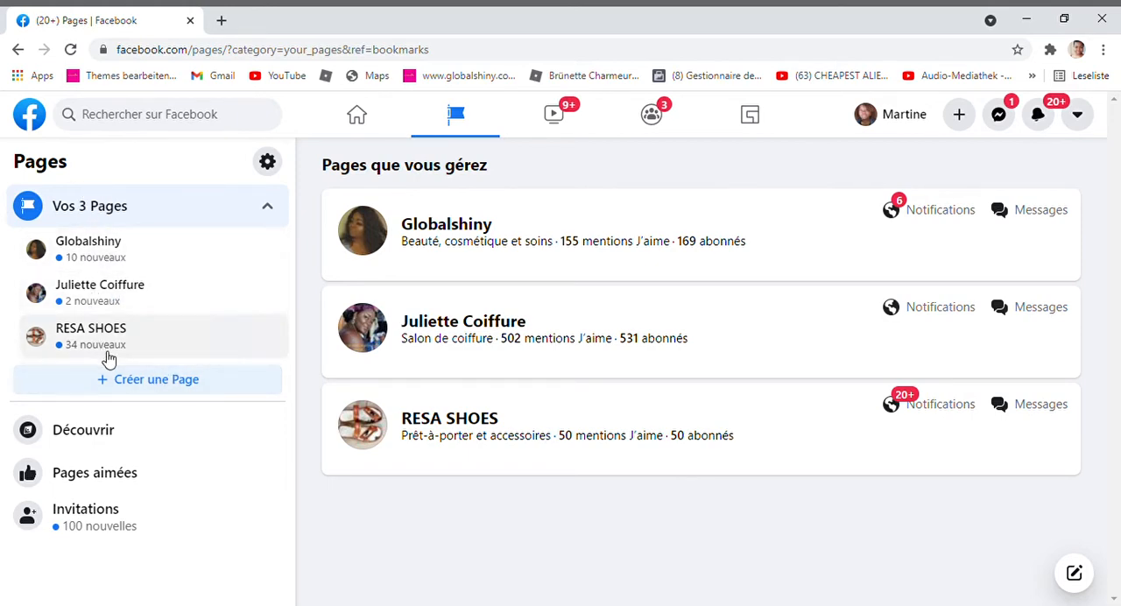
pyautogui.click(147, 380)
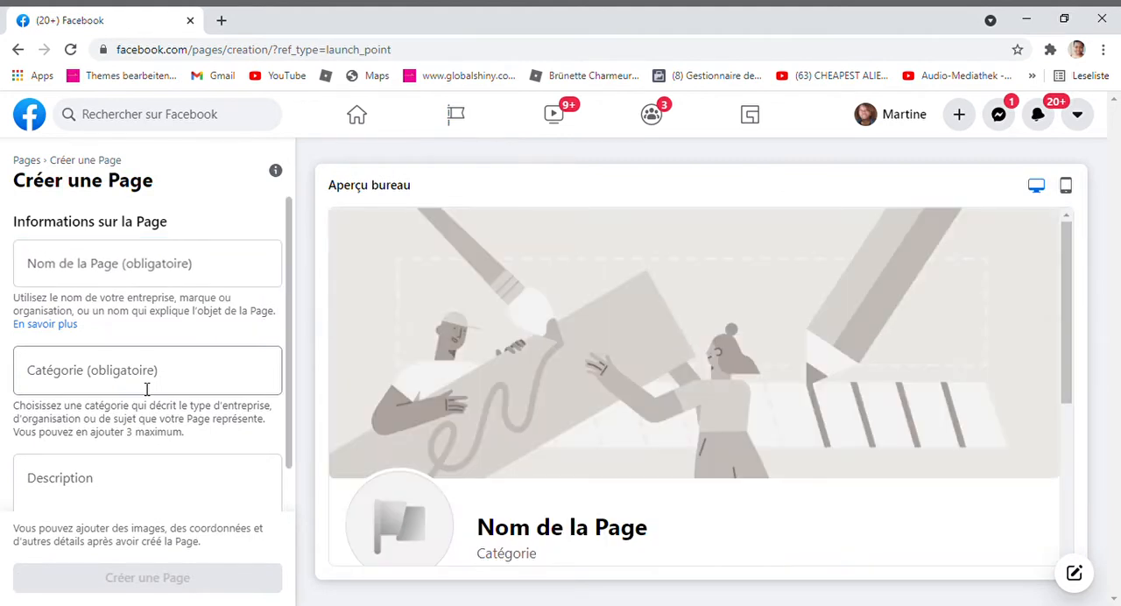
pyautogui.click(179, 274)
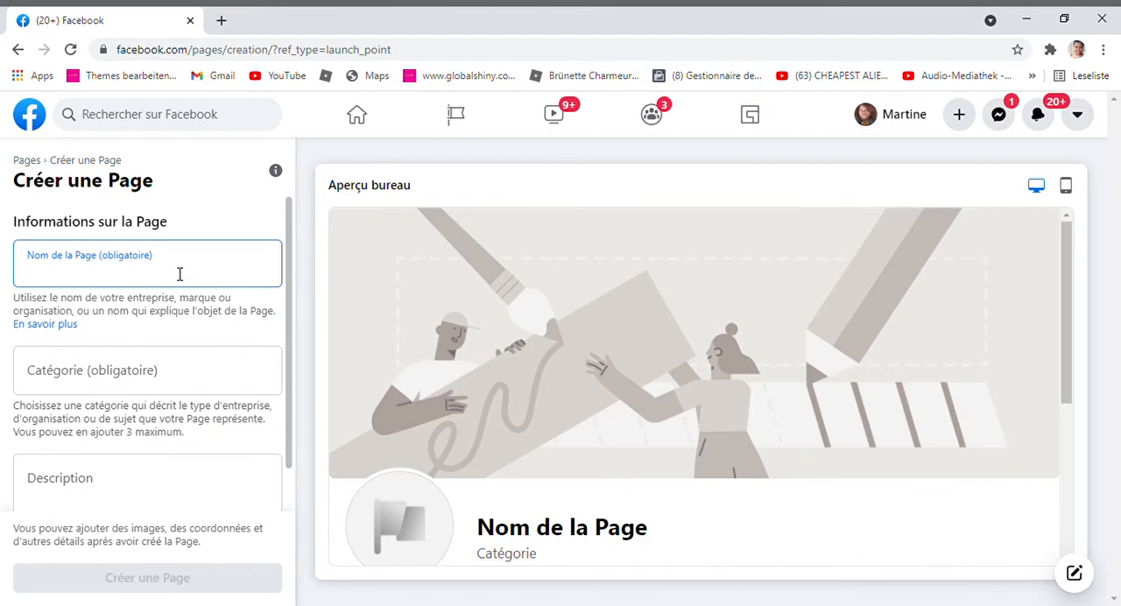
pyautogui.write('martine')
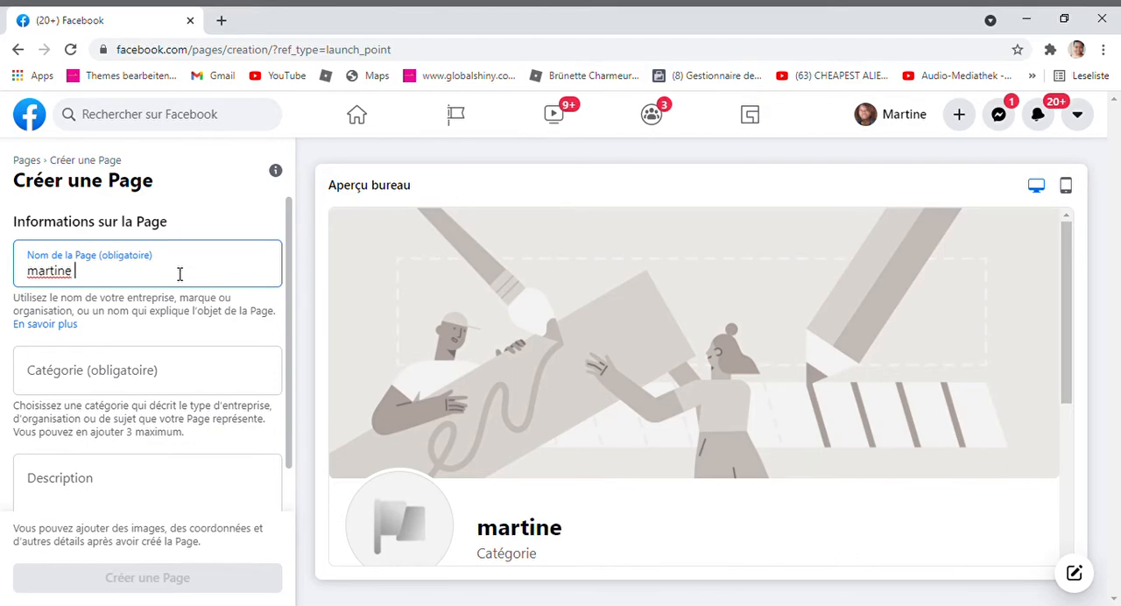
pyautogui.hotkey('ctrl', 'a')
pyautogui.press('BackSpace')
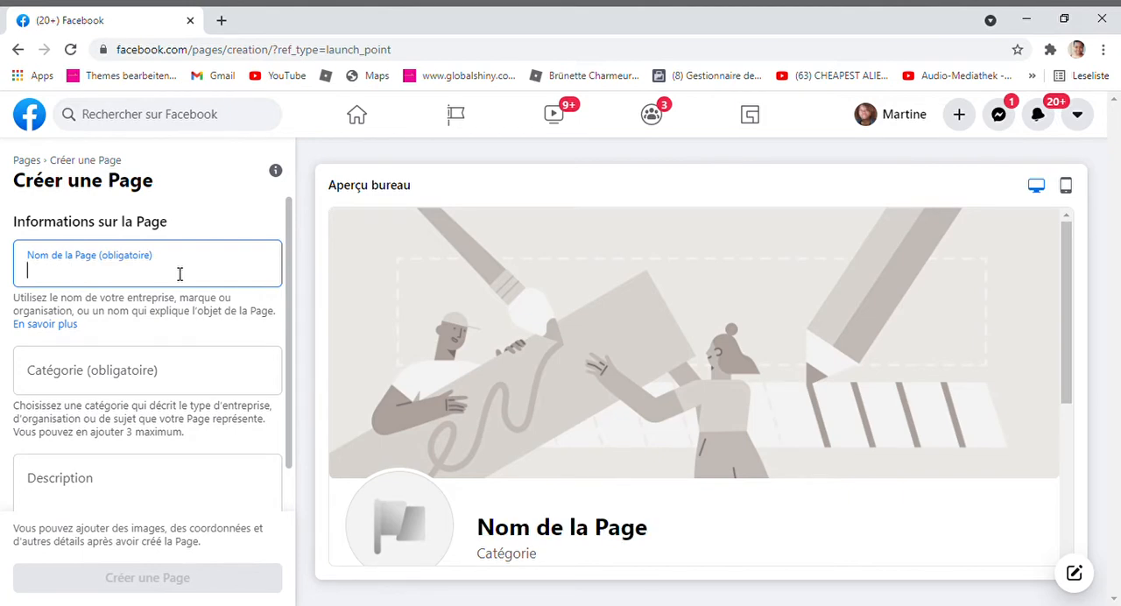
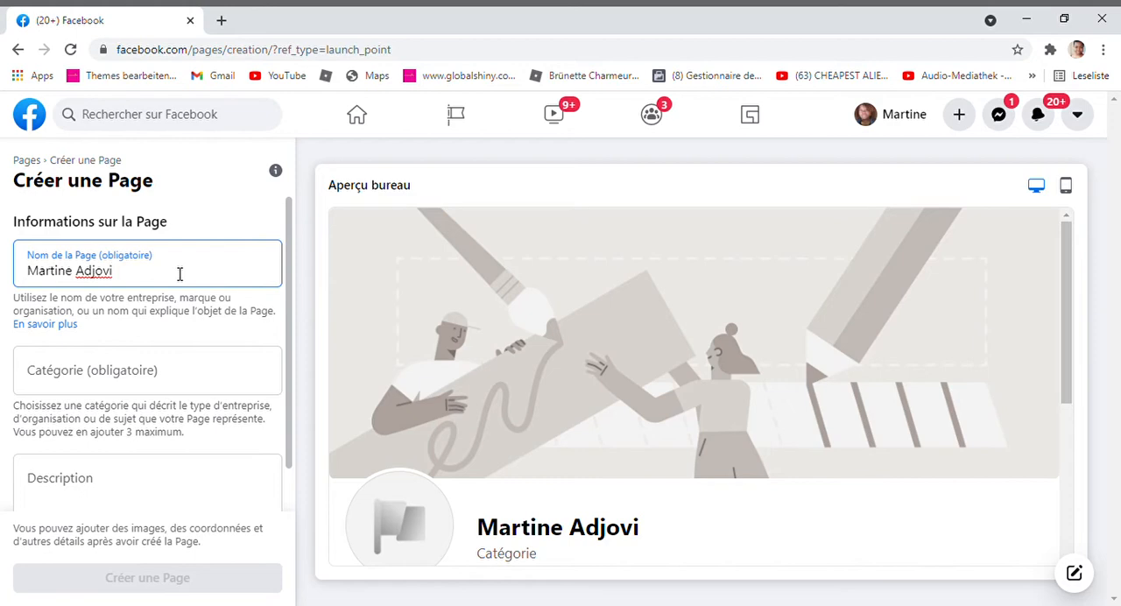
# Look up "epanouissement" as the Page category and choose Sports et loisirs
pyautogui.press('Tab')
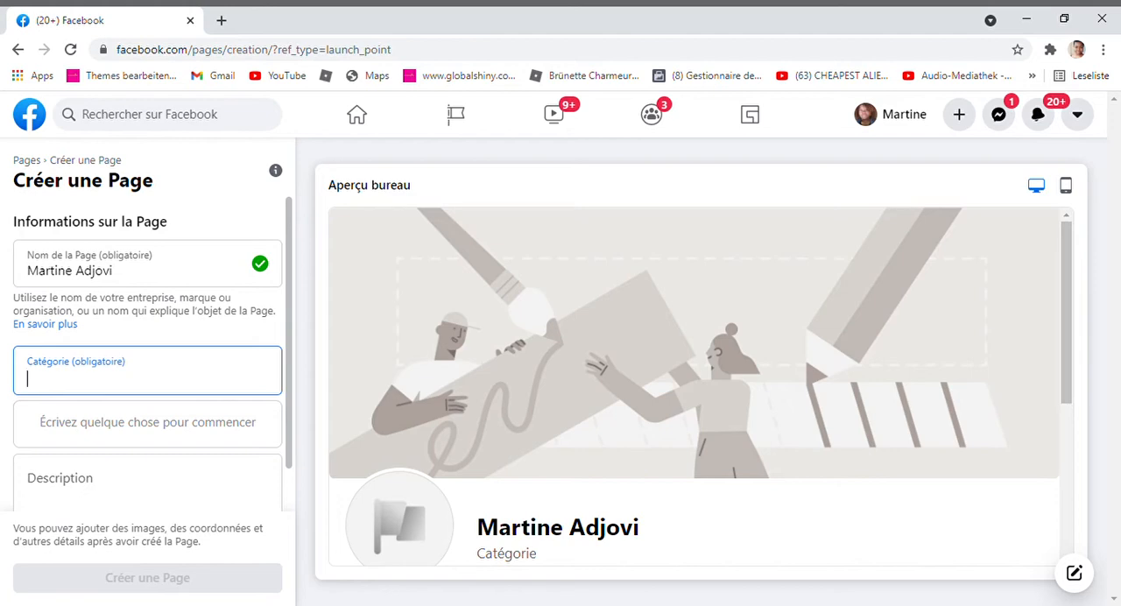
pyautogui.write('ep')
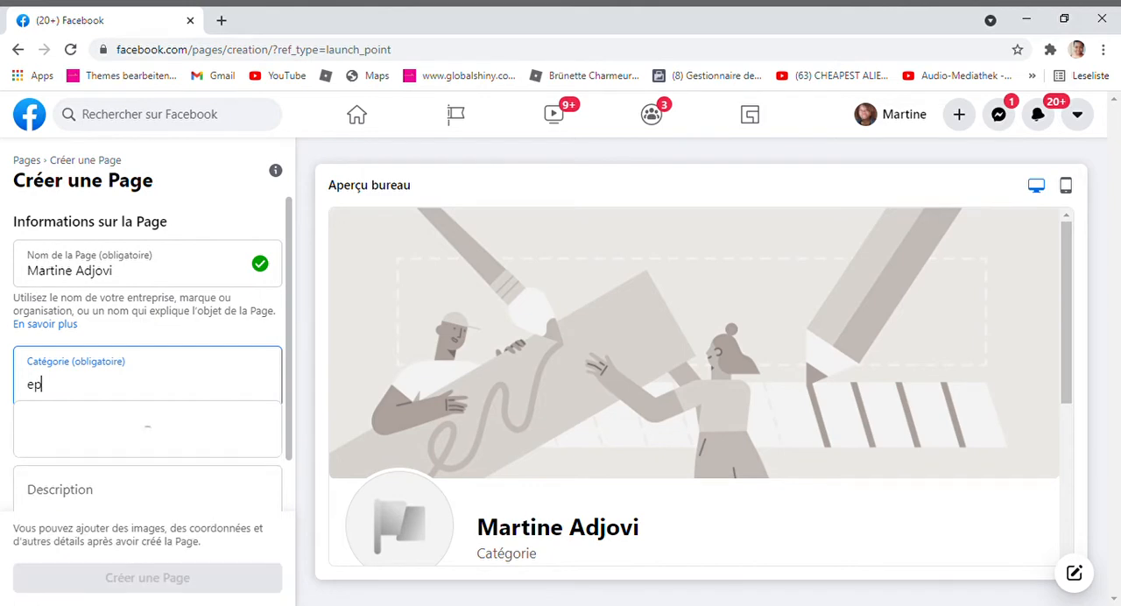
pyautogui.write('anouissement')
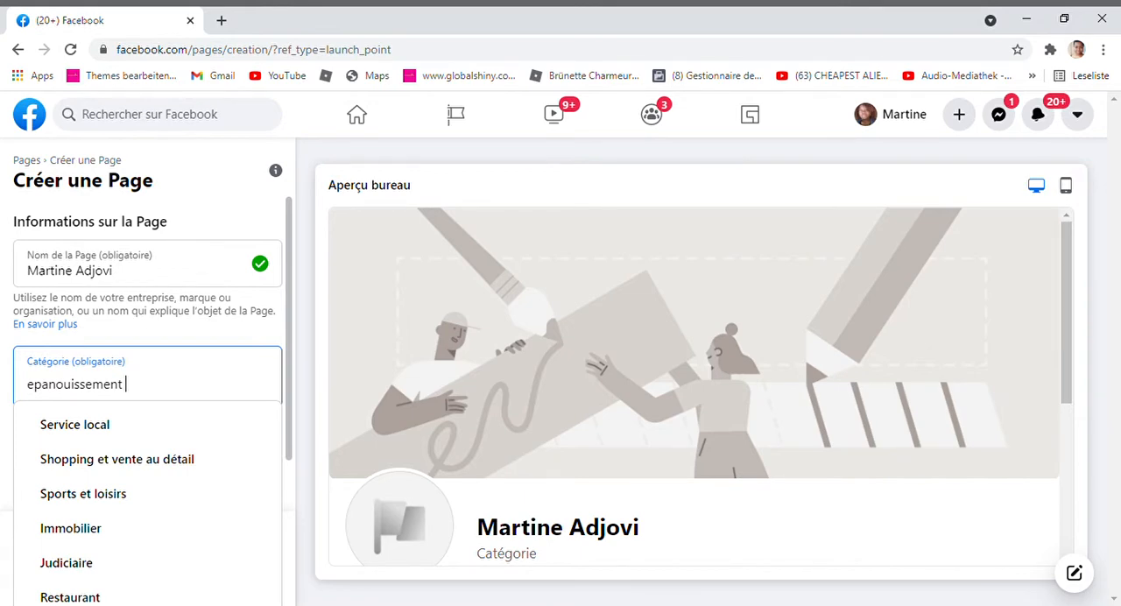
pyautogui.click(141, 496)
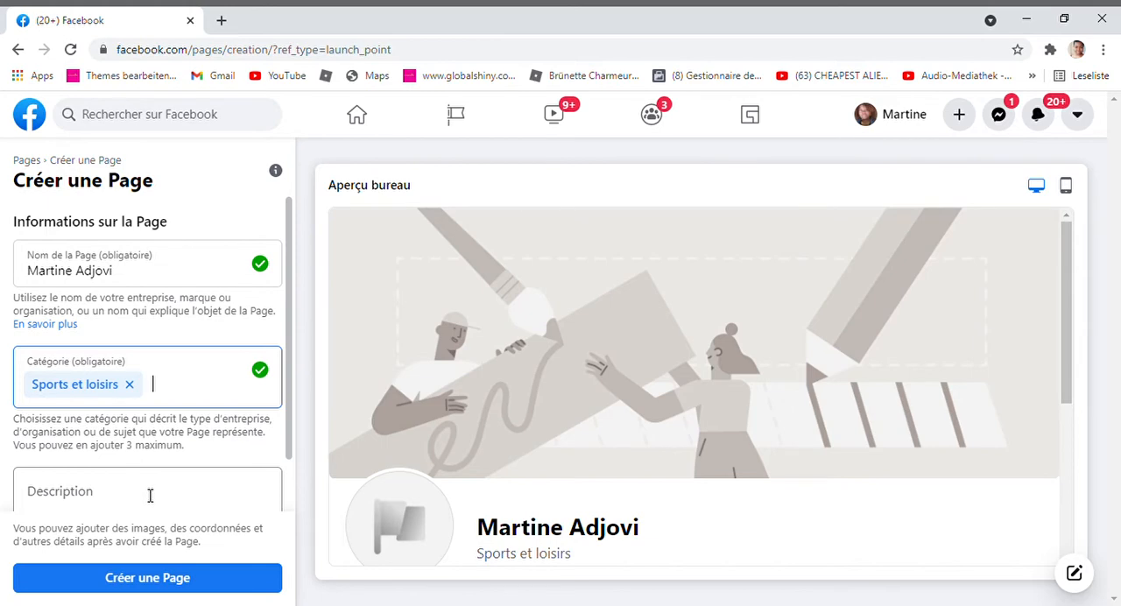
# Enter the Page description "Maigrir du ventre rapidement avec 15min d´exercices par jour ."
pyautogui.click(149, 496)
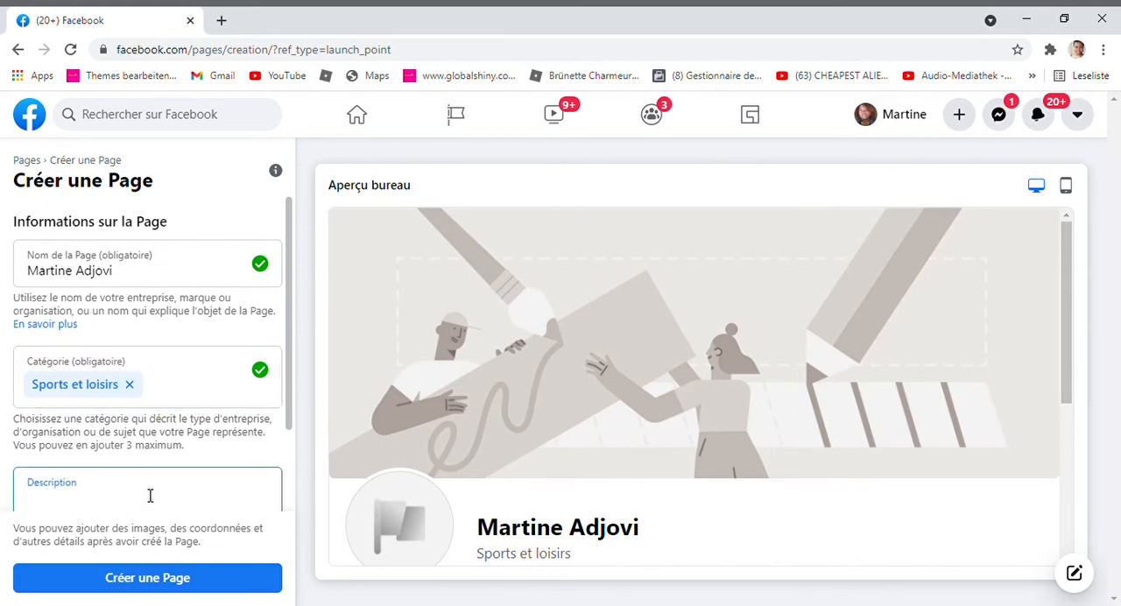
pyautogui.write('maigrir')
pyautogui.hotkey('ctrl', 'BackSpace')
pyautogui.write('Maigrir du ventre')
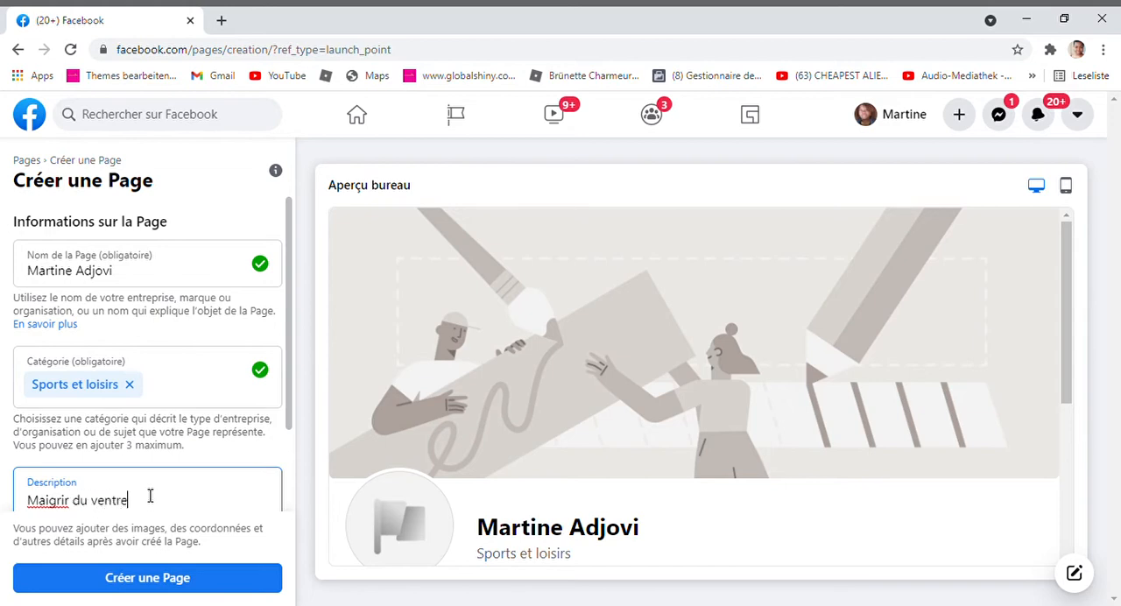
pyautogui.write(' rapidement')
pyautogui.scroll(-1, 150, 496)
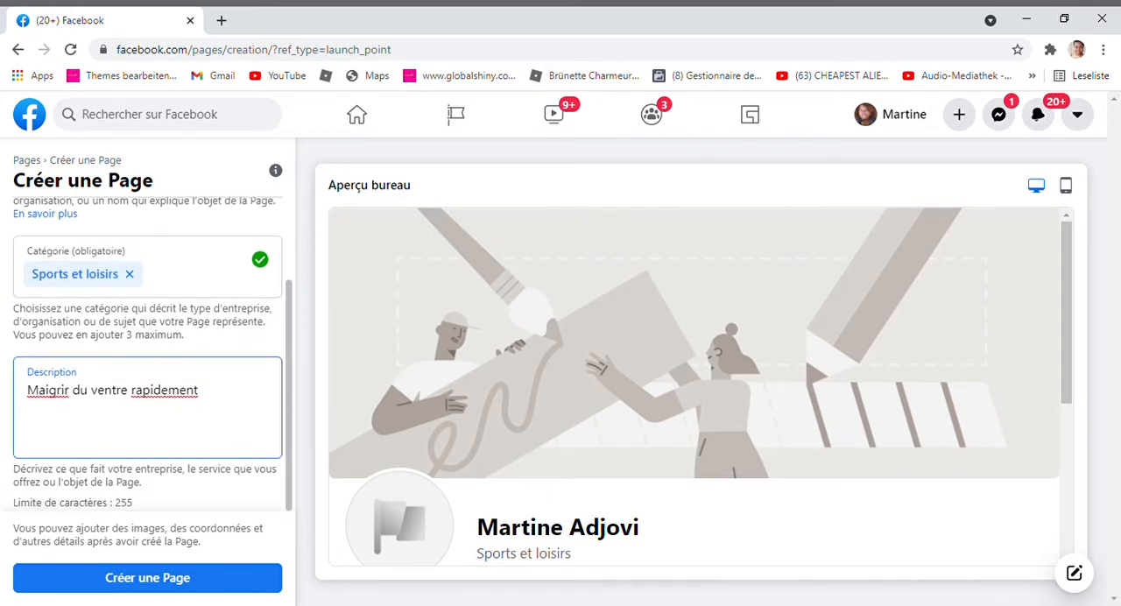
pyautogui.write('avec 15min de')
pyautogui.press('BackSpace')
pyautogui.write("'e")
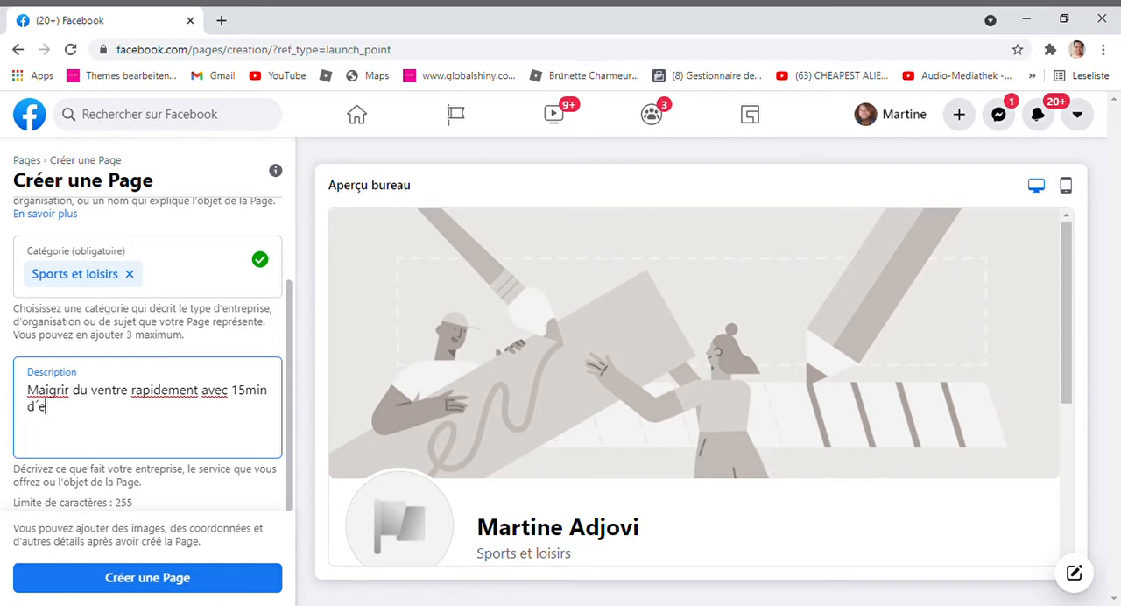
pyautogui.write('xercices par jour')
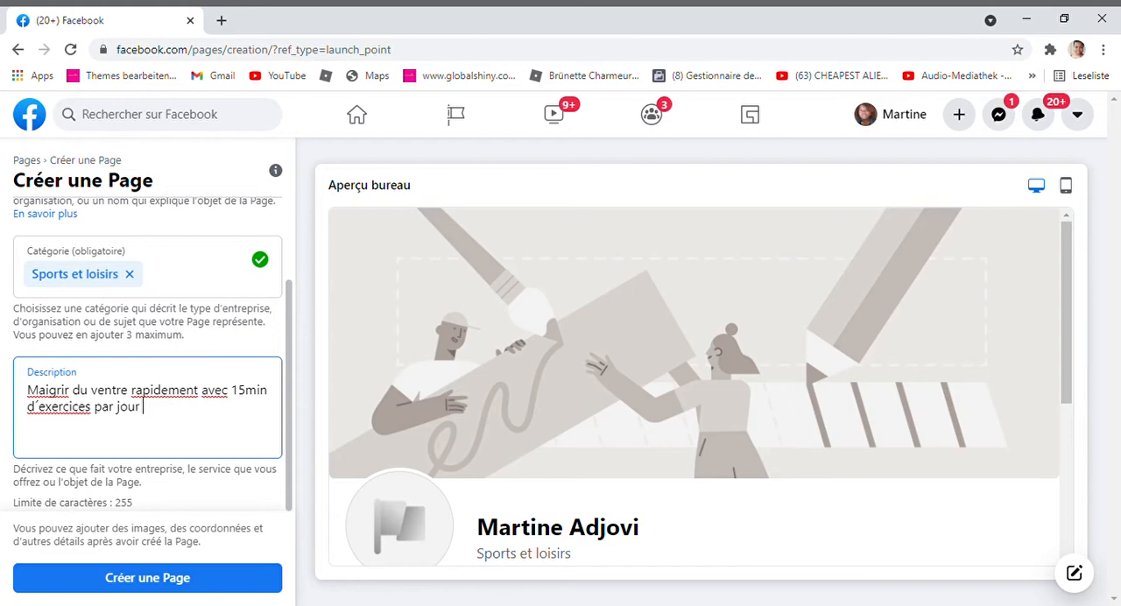
pyautogui.write('.')
pyautogui.click(147, 578)
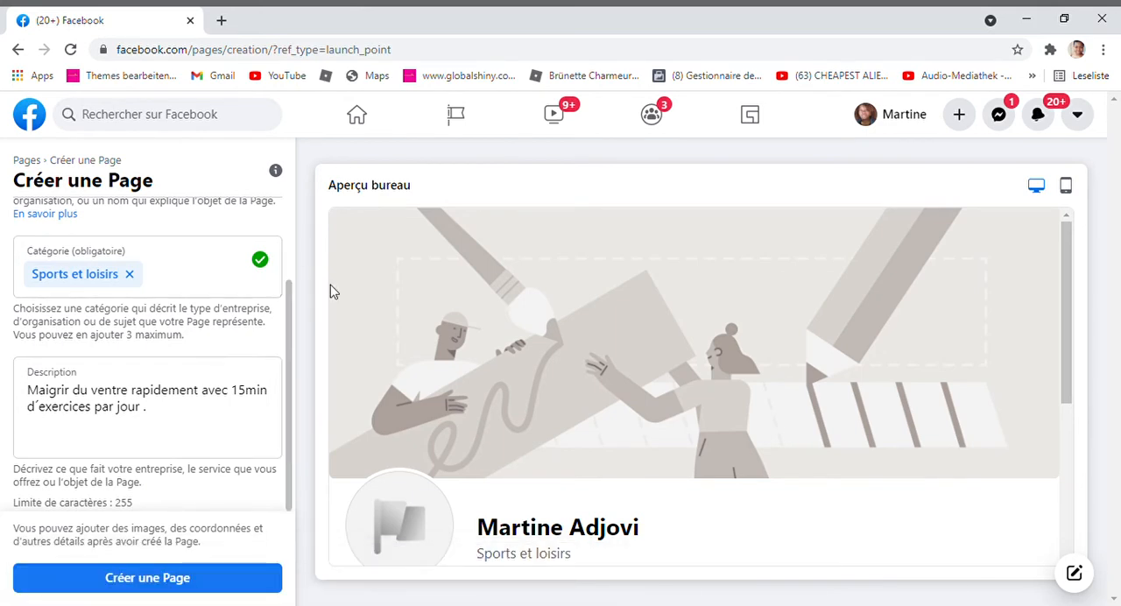
# Replace the space between the first and last name in the Page name with a hyphen and create the Page
pyautogui.scroll(1, 292, 310)
pyautogui.scroll(2, 292, 310)
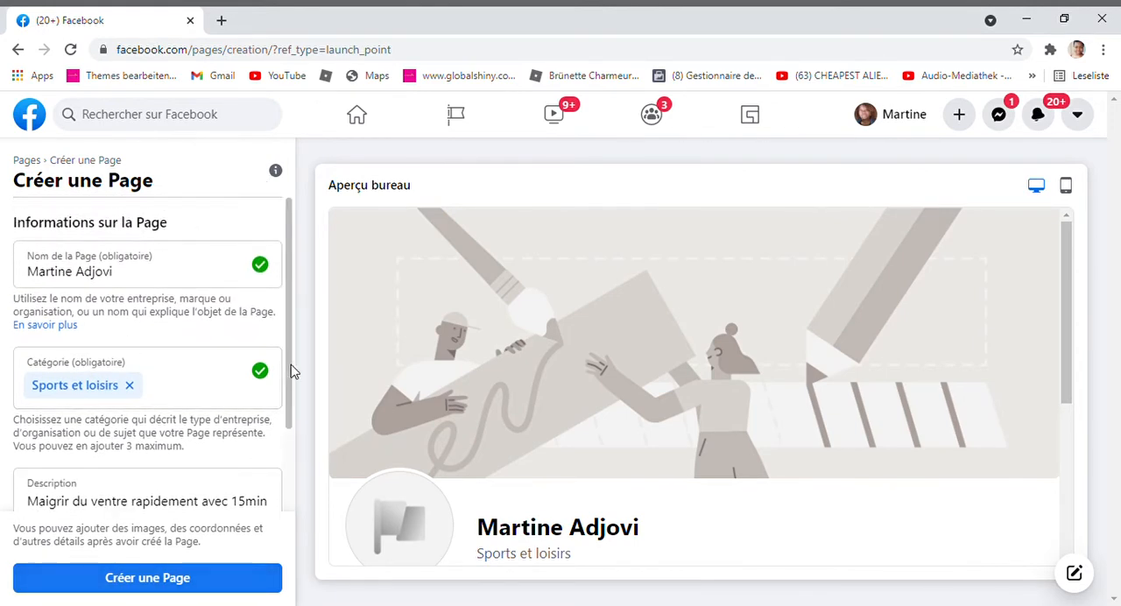
pyautogui.moveTo(290, 355); pyautogui.dragTo(326, 458)
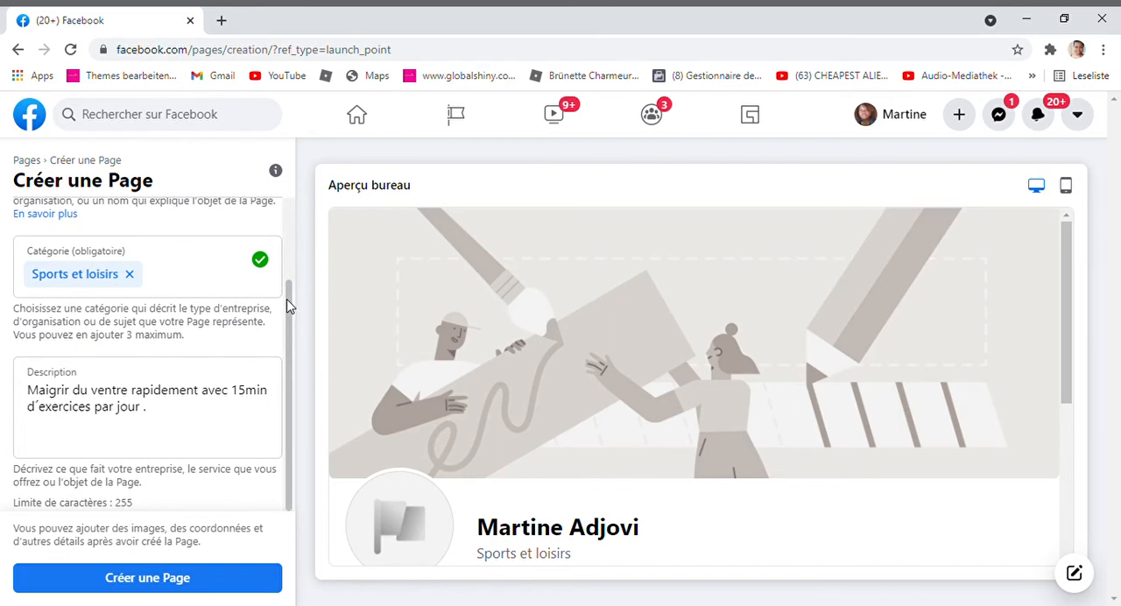
pyautogui.moveTo(288, 300); pyautogui.dragTo(293, 206)
pyautogui.click(138, 263)
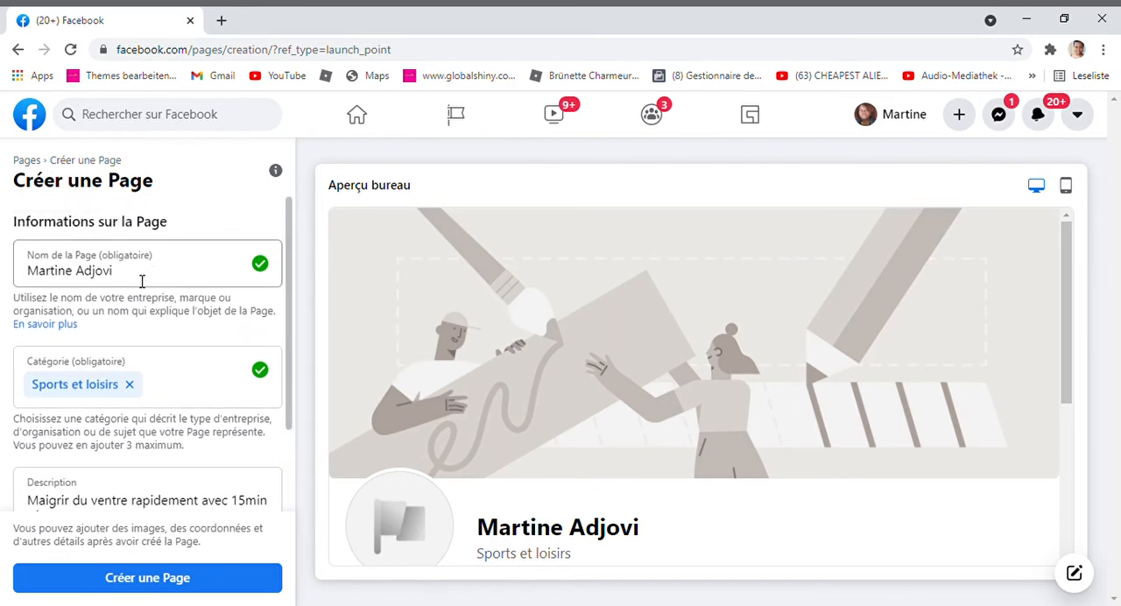
pyautogui.click(80, 275)
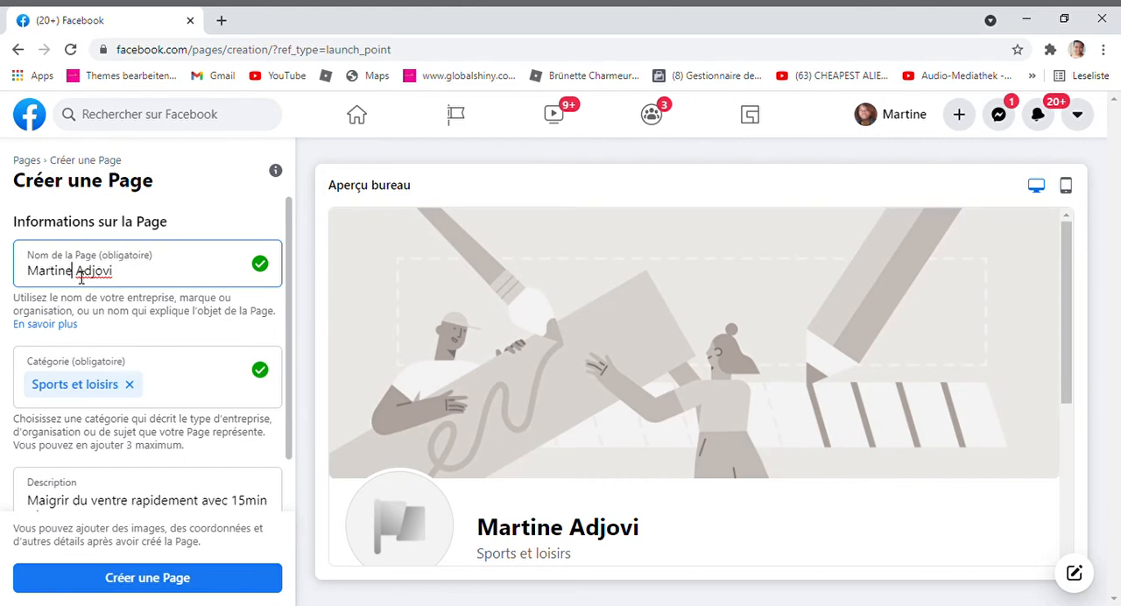
pyautogui.click(84, 277)
pyautogui.press('Left')
pyautogui.press('BackSpace')
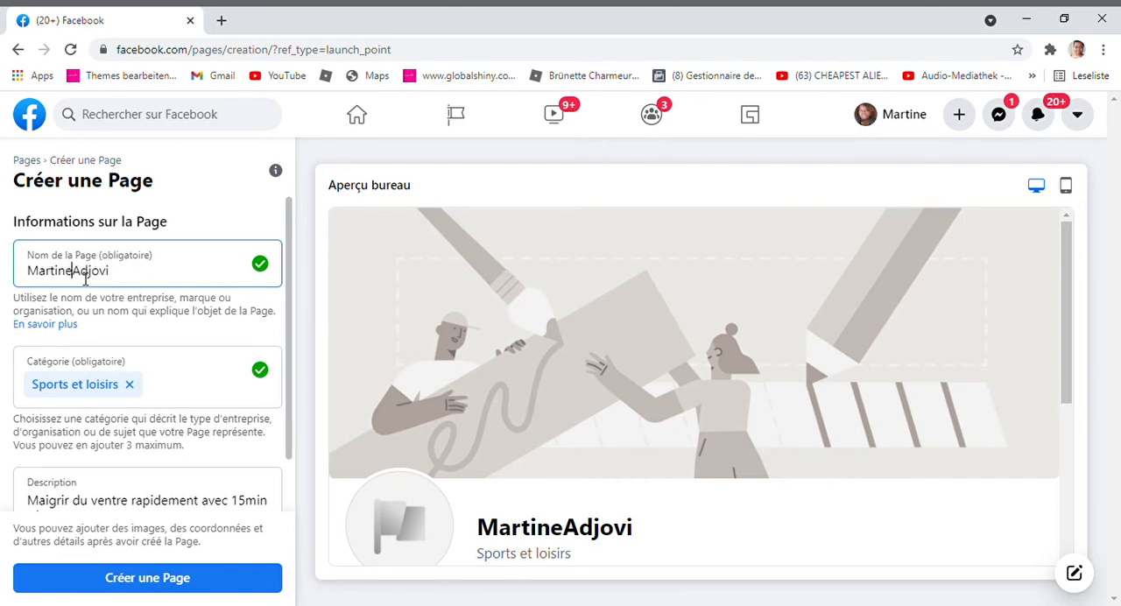
pyautogui.write('-')
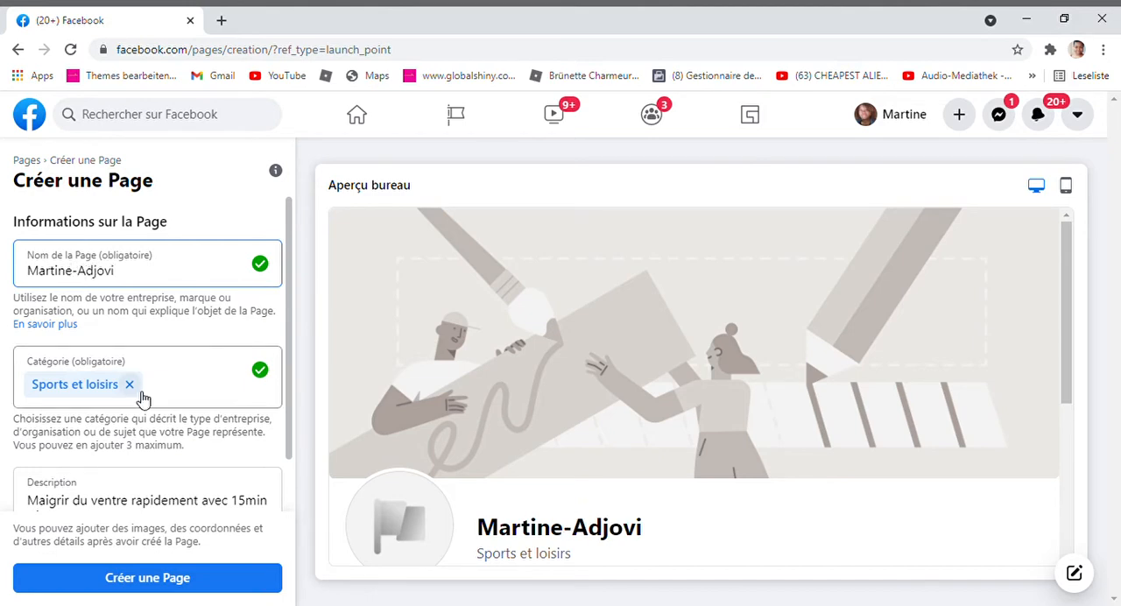
pyautogui.click(195, 582)
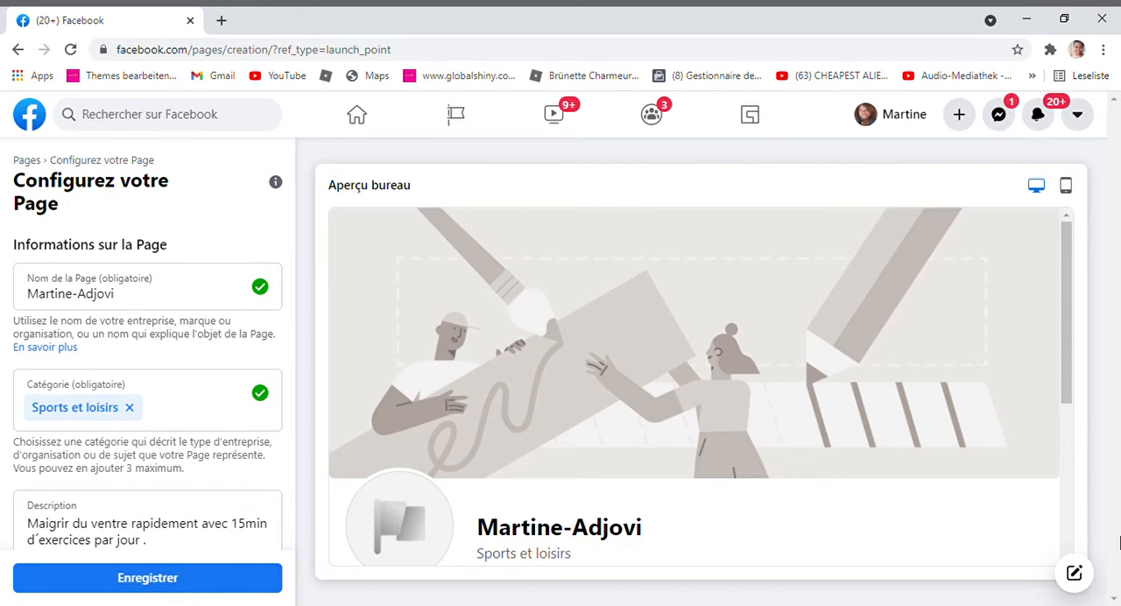
# Review the Page preview and add the portrait of the woman with long black hair as profile photo
pyautogui.moveTo(1071, 399); pyautogui.dragTo(1111, 598)
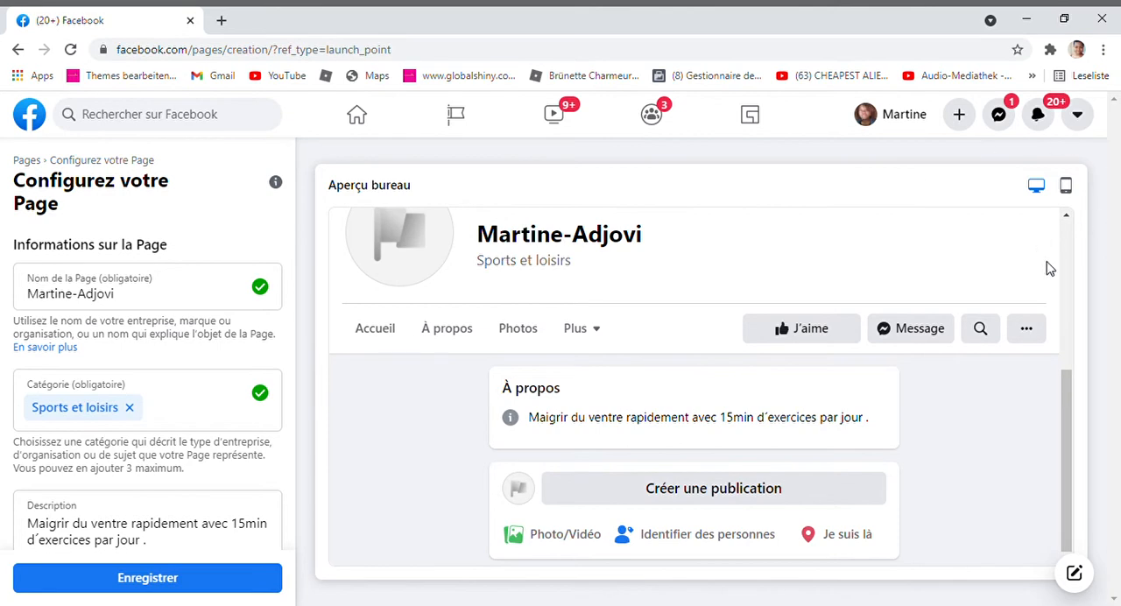
pyautogui.moveTo(1067, 415); pyautogui.dragTo(1043, 218)
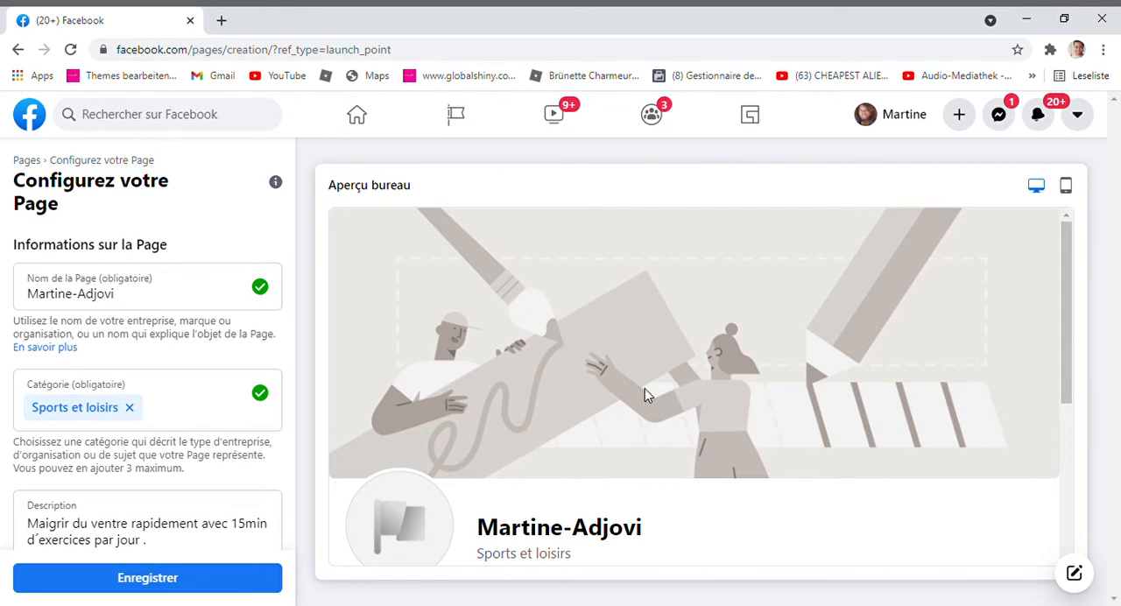
pyautogui.scroll(-5, 148, 386)
pyautogui.scroll(2, 147, 386)
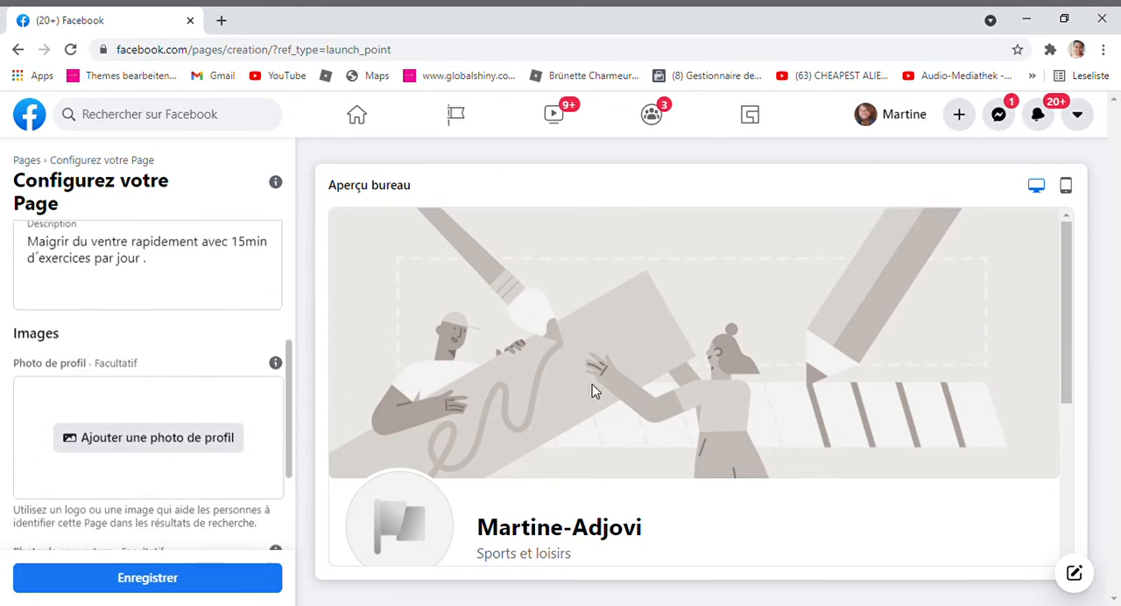
pyautogui.click(147, 459)
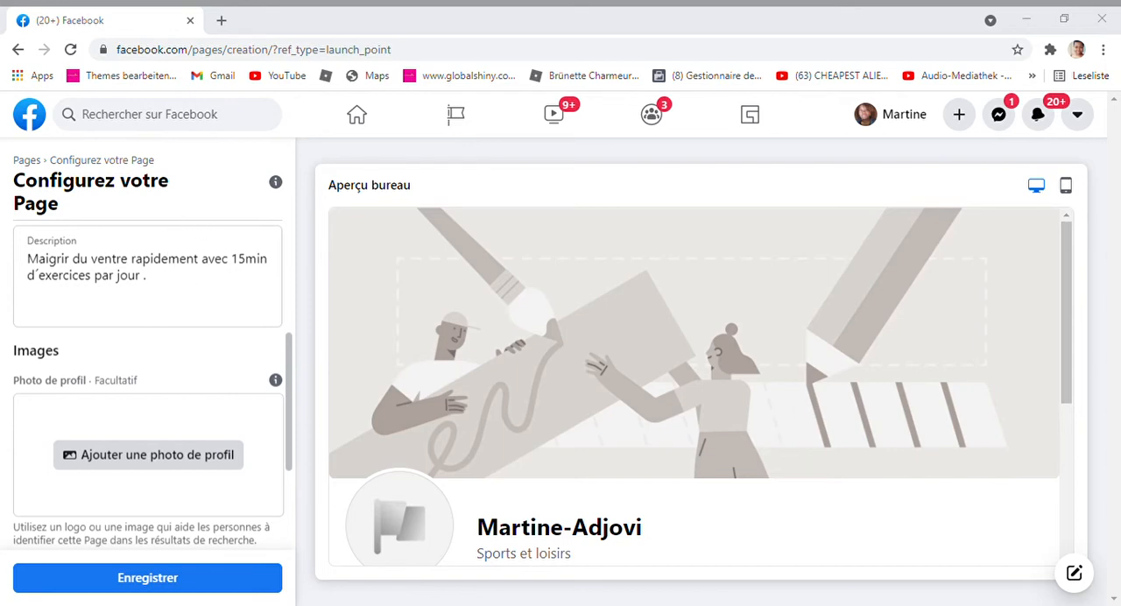
pyautogui.doubleClick(181, 221)
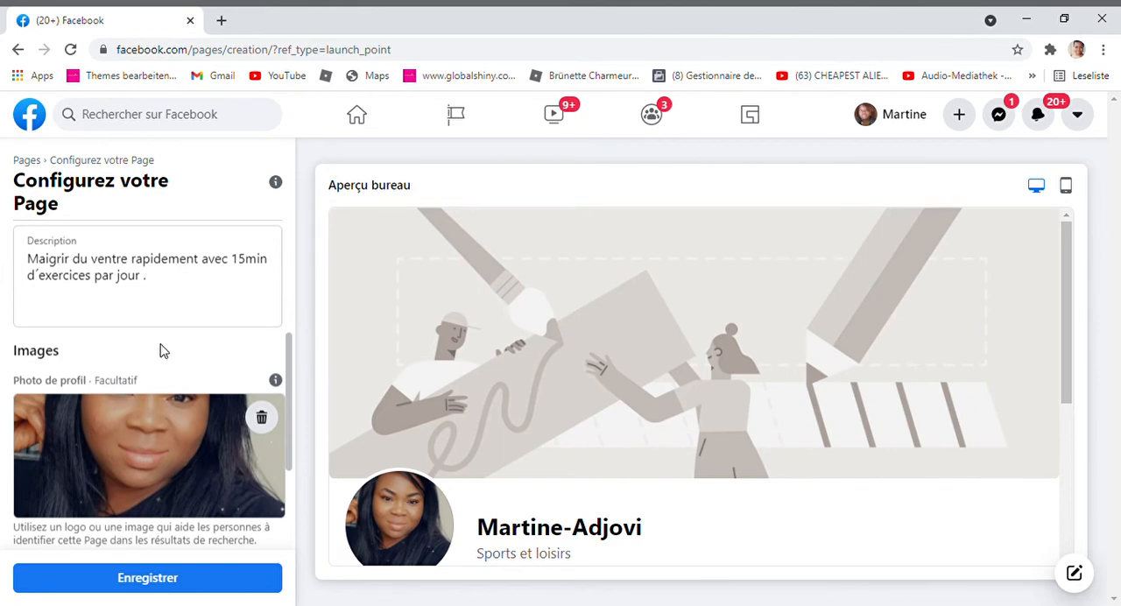
# Add the desktop screenshot of the CJ Dropshipping site as cover photo, and remove it again
pyautogui.scroll(-2, 235, 342)
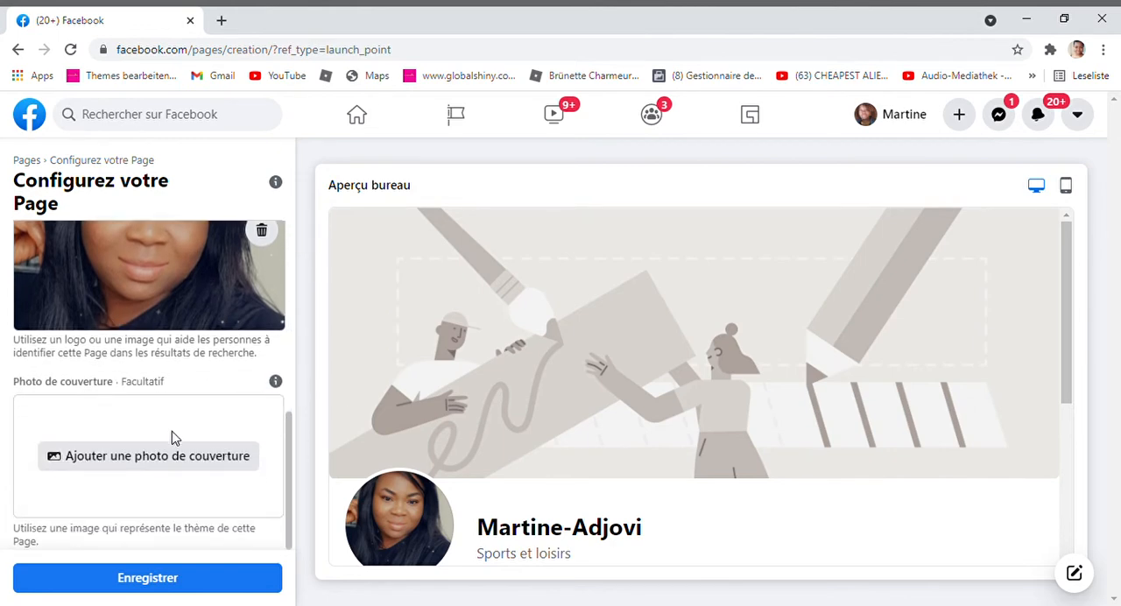
pyautogui.click(180, 464)
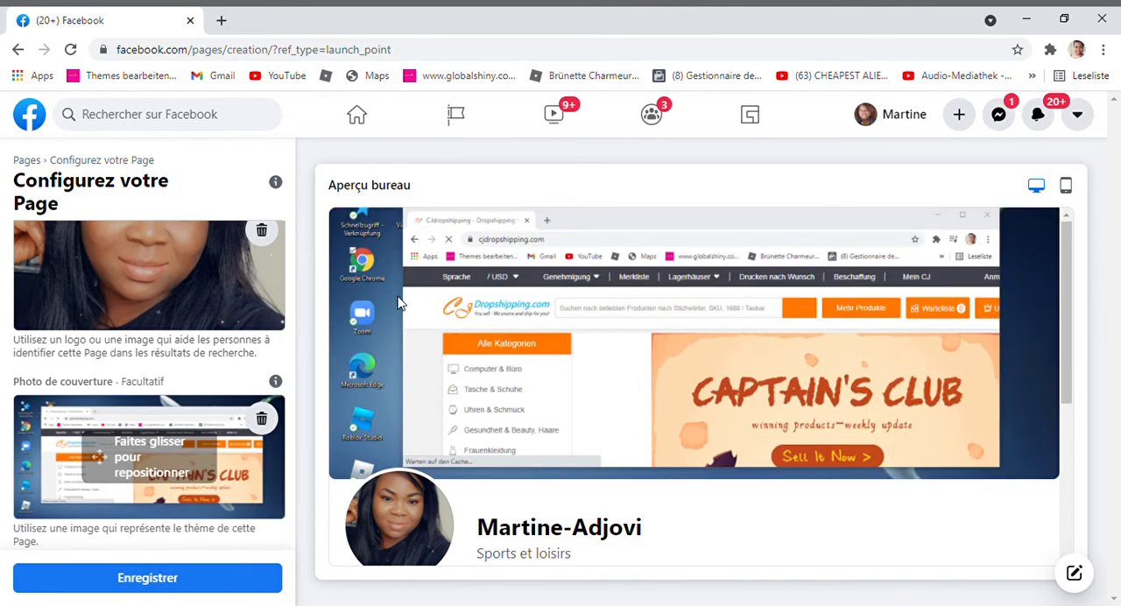
pyautogui.click(261, 419)
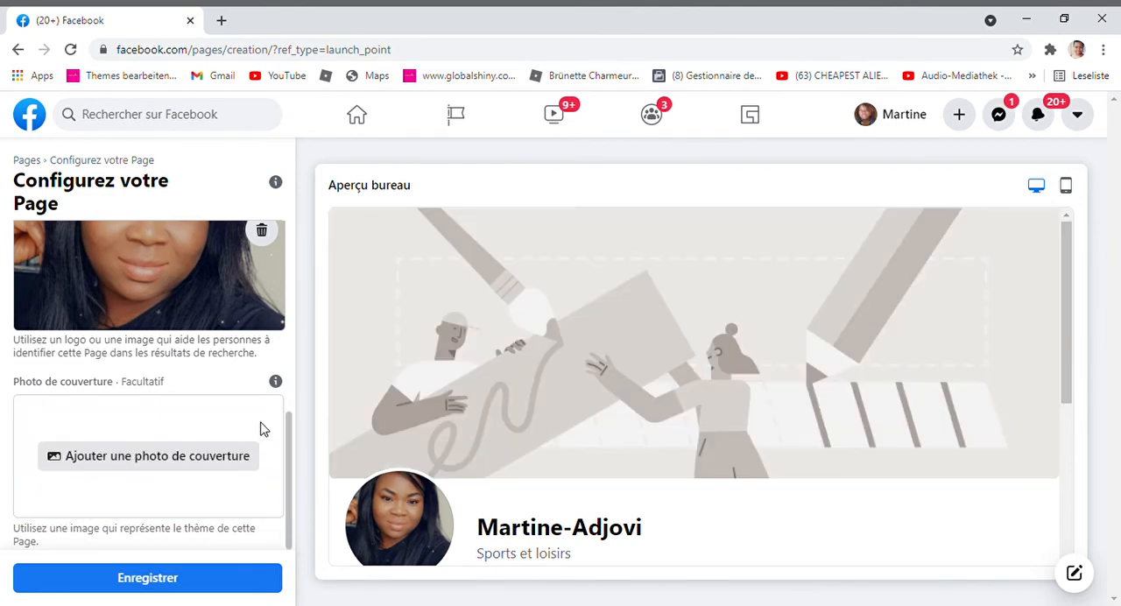
# Add the pink "BONNE SEMAINE A TOUS" braids image as cover photo and reposition it to show its lower part with the slogan
pyautogui.click(173, 457)
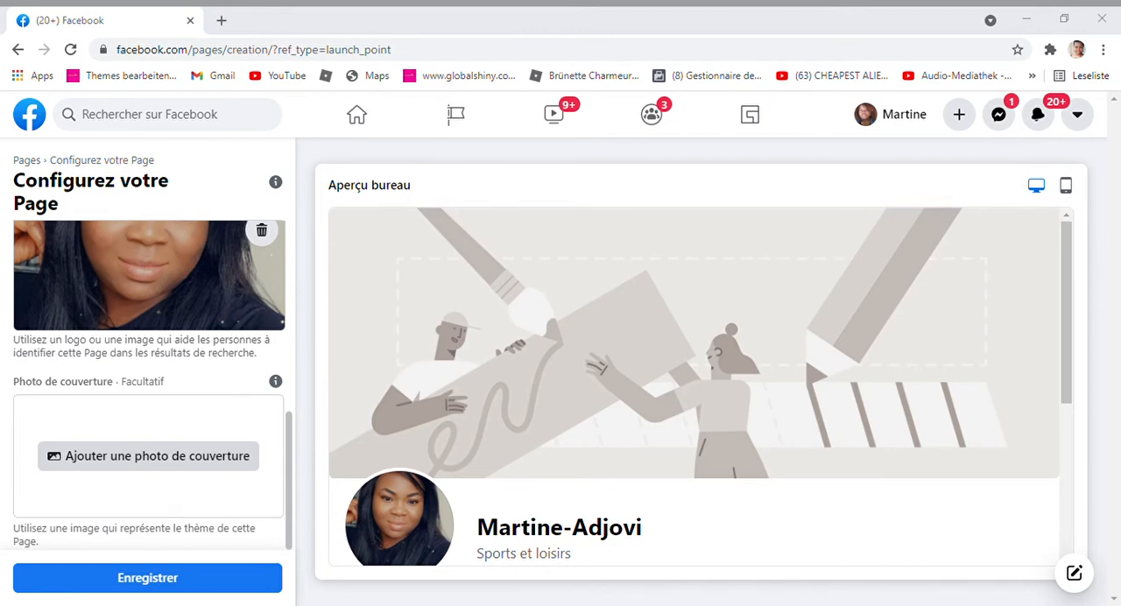
pyautogui.doubleClick(216, 206)
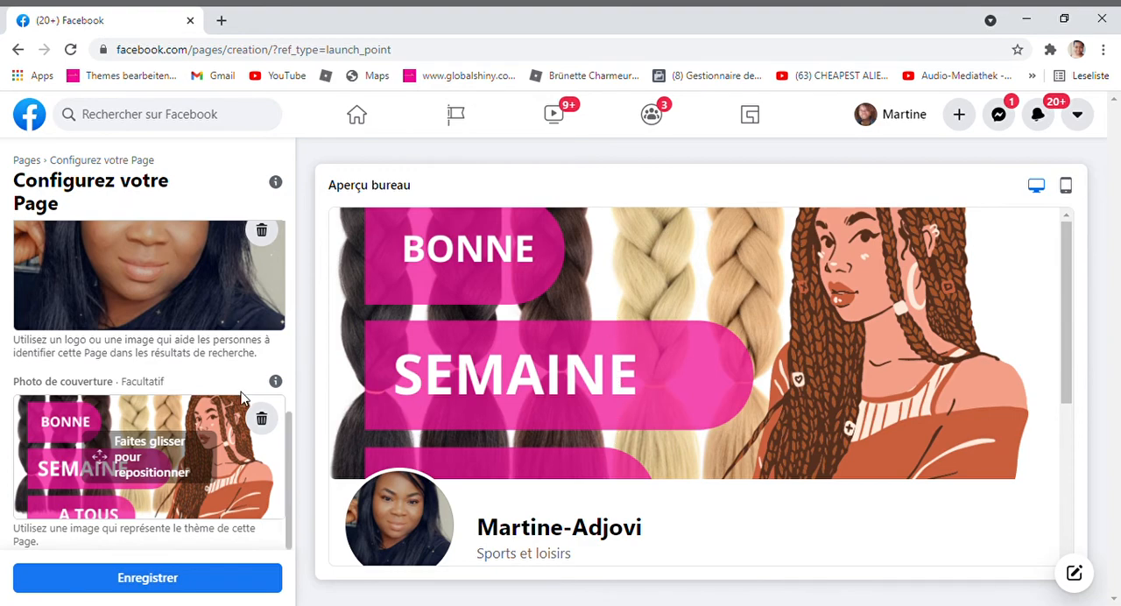
pyautogui.moveTo(214, 427)
pyautogui.mouseDown()
pyautogui.moveTo(230, 471)
pyautogui.moveTo(208, 390)
pyautogui.moveTo(229, 464)
pyautogui.moveTo(224, 409)
pyautogui.moveTo(226, 427)
pyautogui.mouseUp()
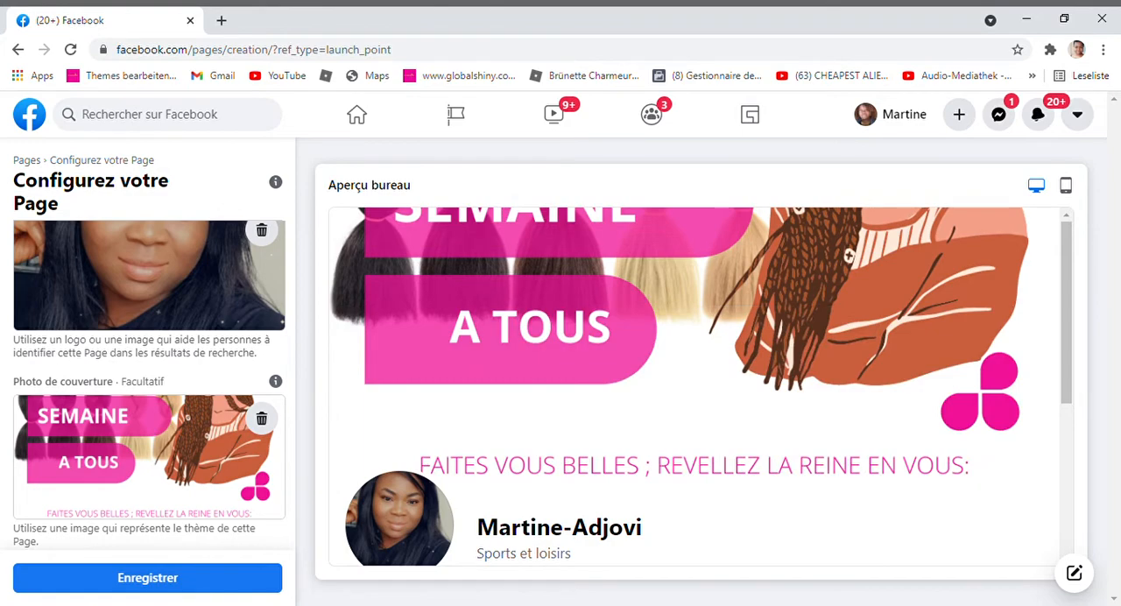
pyautogui.moveTo(149, 412)
pyautogui.mouseDown()
pyautogui.moveTo(149, 515)
pyautogui.moveTo(149, 410)
pyautogui.mouseUp()
# Save the Page setup with its profile photo and cover photo
pyautogui.click(181, 589)
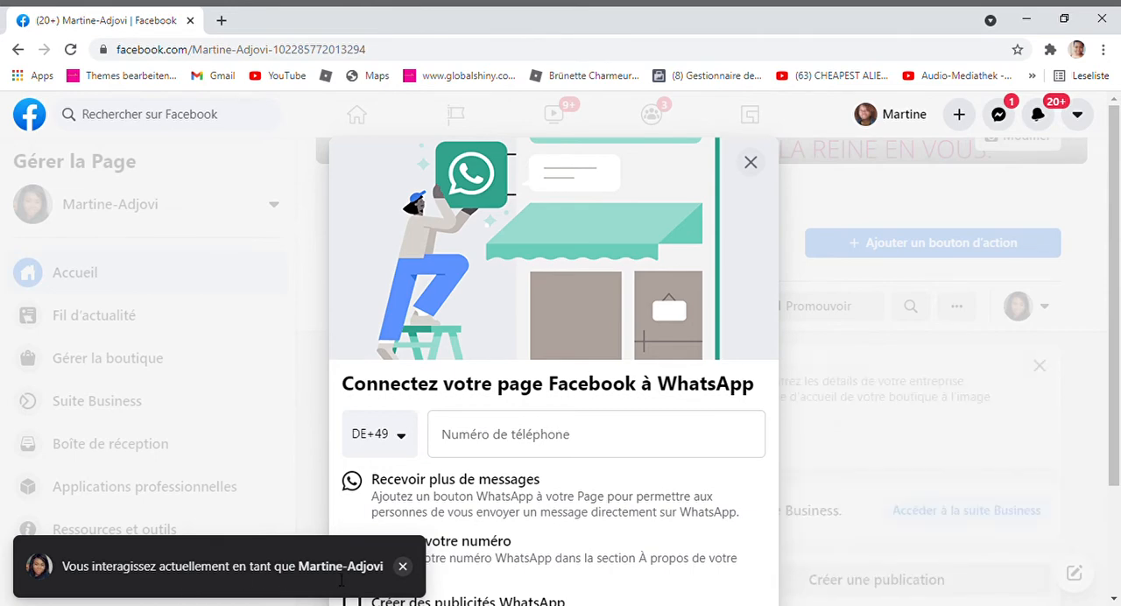
pyautogui.scroll(-2, 341, 580)
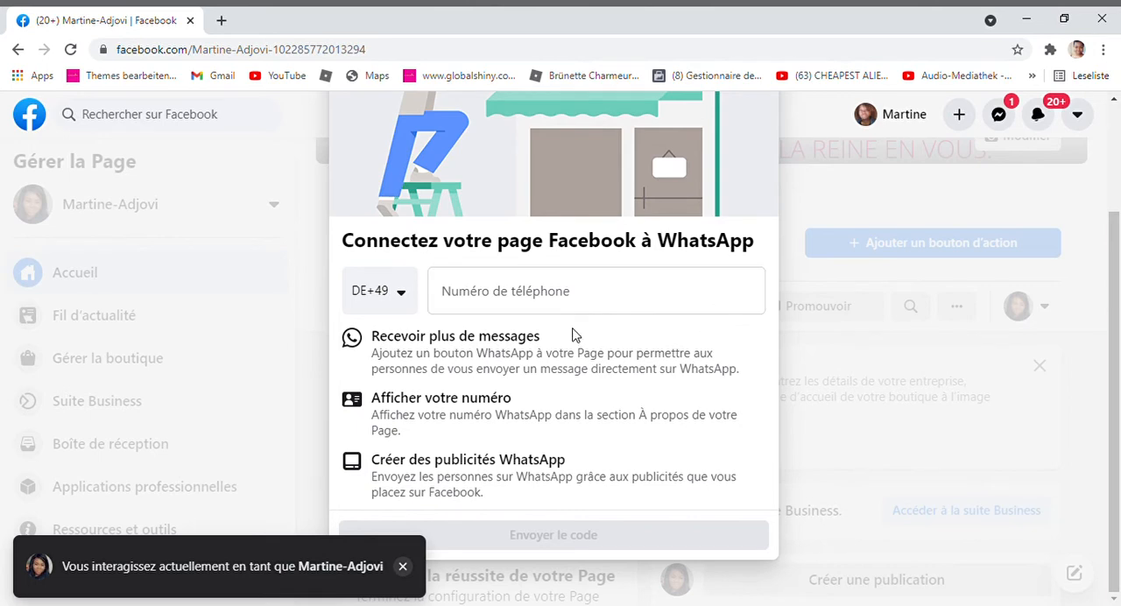
pyautogui.click(502, 311)
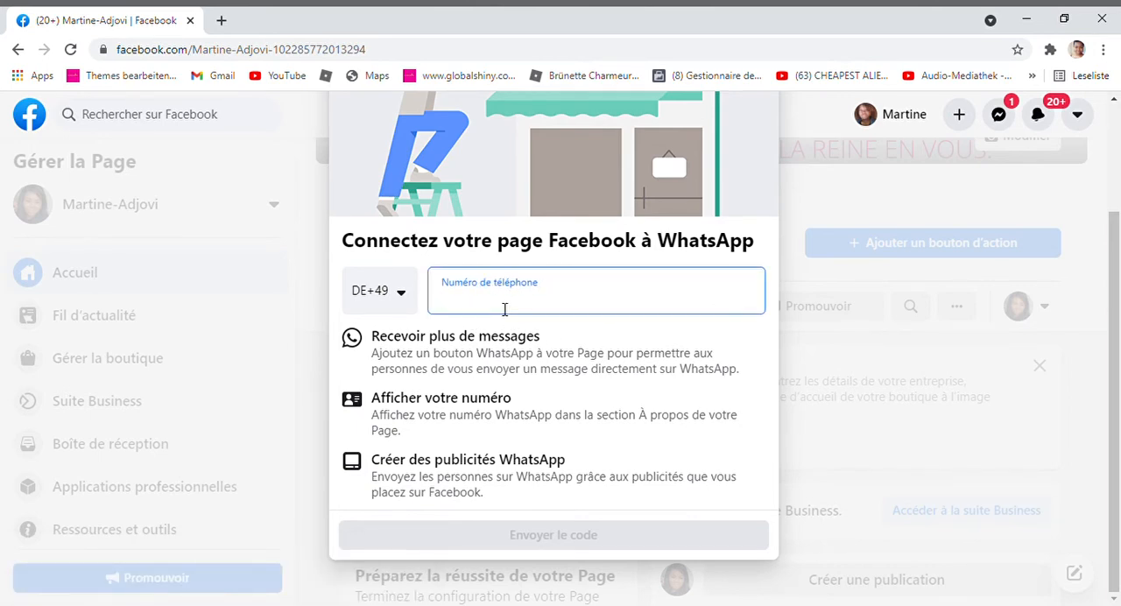
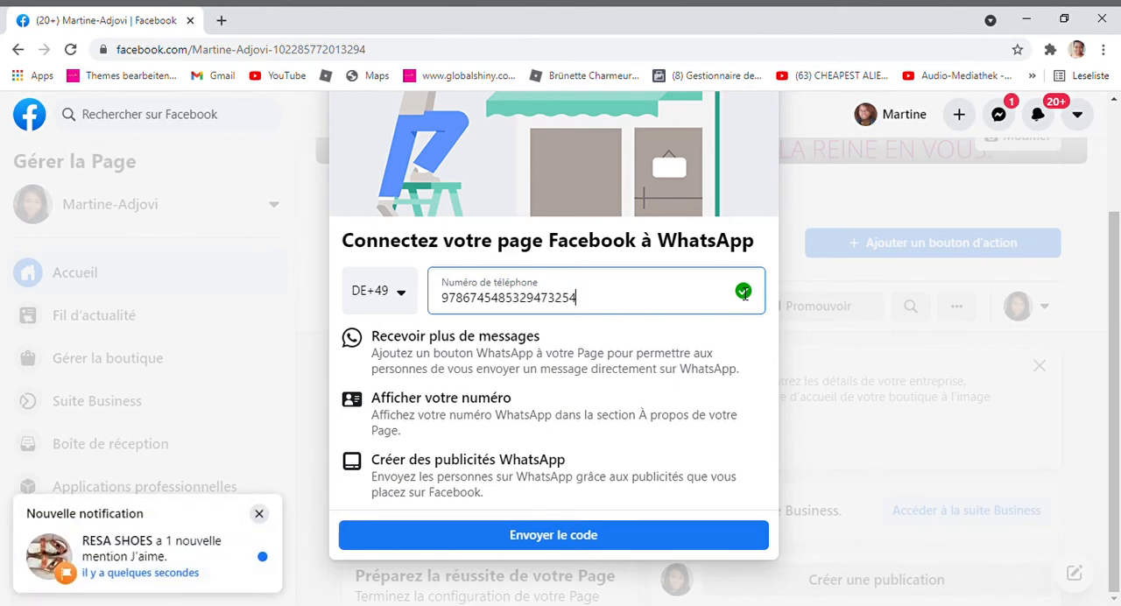
pyautogui.press('BackSpace')
pyautogui.press('BackSpace')
pyautogui.press('BackSpace')
pyautogui.press('BackSpace')
pyautogui.press('BackSpace')
pyautogui.press('BackSpace')
pyautogui.press('BackSpace')
pyautogui.press('BackSpace')
pyautogui.press('BackSpace')
pyautogui.press('BackSpace')
pyautogui.press('BackSpace')
pyautogui.press('BackSpace')
pyautogui.press('BackSpace')
pyautogui.press('BackSpace')
pyautogui.press('BackSpace')
pyautogui.press('BackSpace')
pyautogui.press('BackSpace')
pyautogui.press('BackSpace')
pyautogui.press('BackSpace')
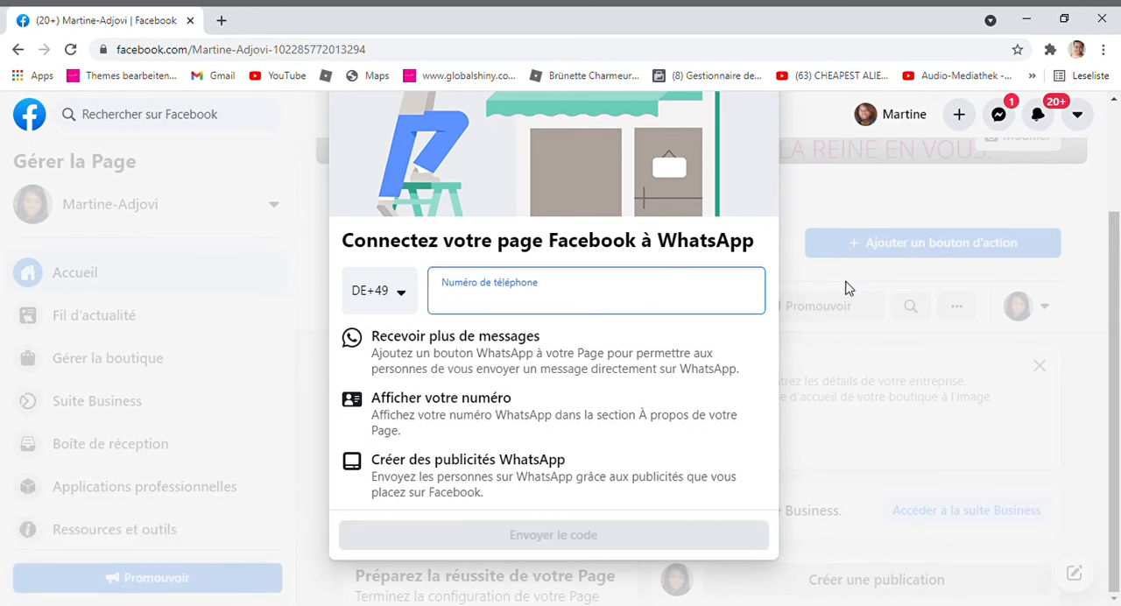
# Quit the WhatsApp connection step without linking a number and look over the new Page from its cover photo to its feed
pyautogui.click(938, 359)
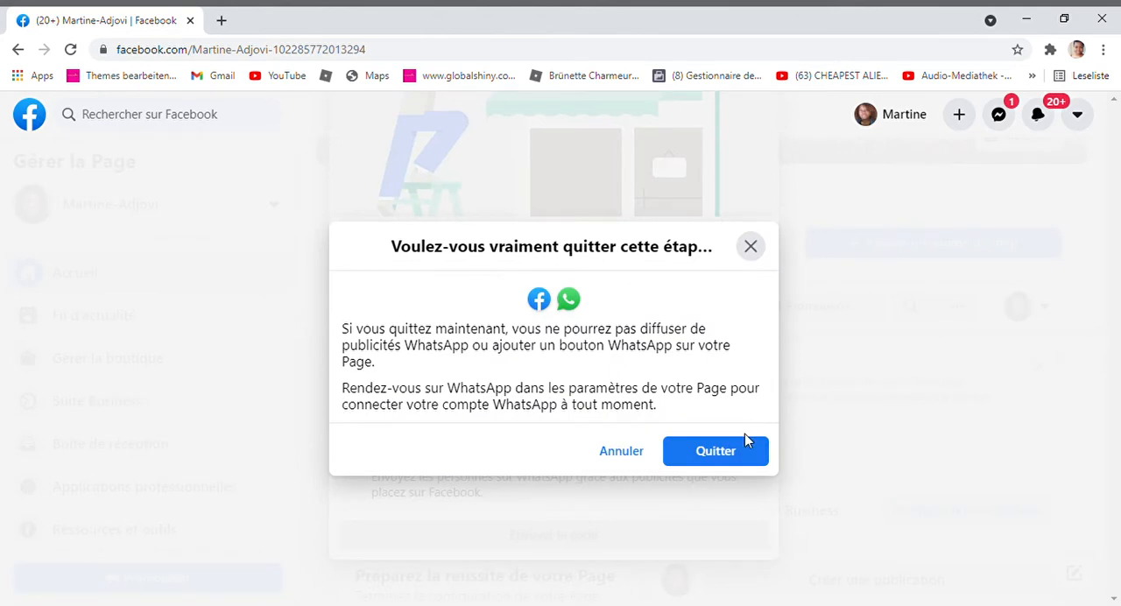
pyautogui.click(708, 459)
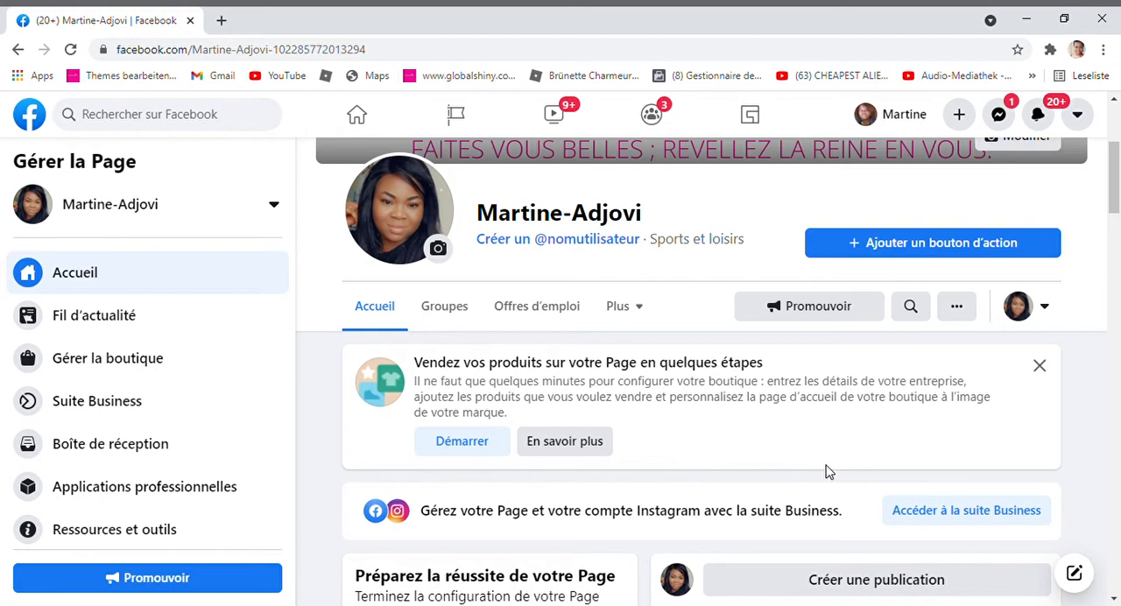
pyautogui.scroll(3, 828, 471)
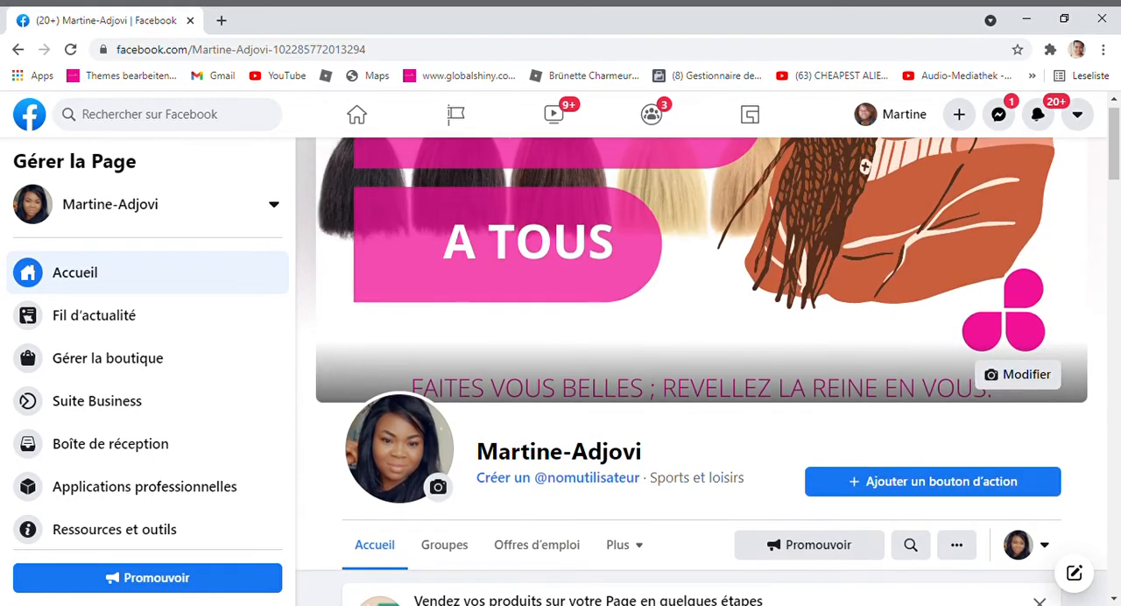
pyautogui.scroll(-5, 865, 186)
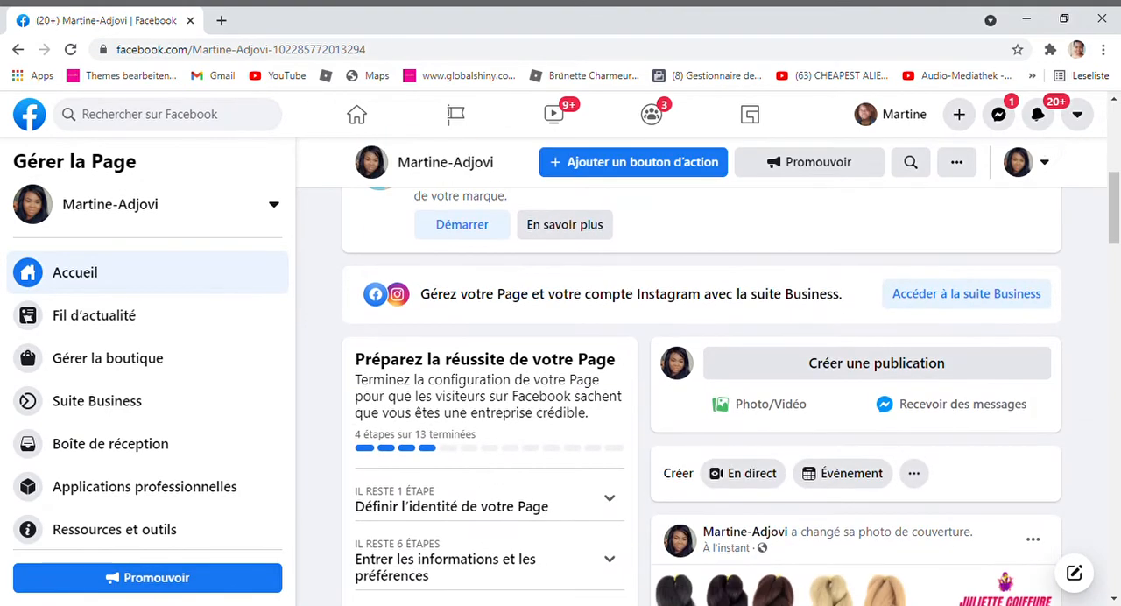
pyautogui.scroll(-3, 701, 394)
pyautogui.scroll(-3, 701, 395)
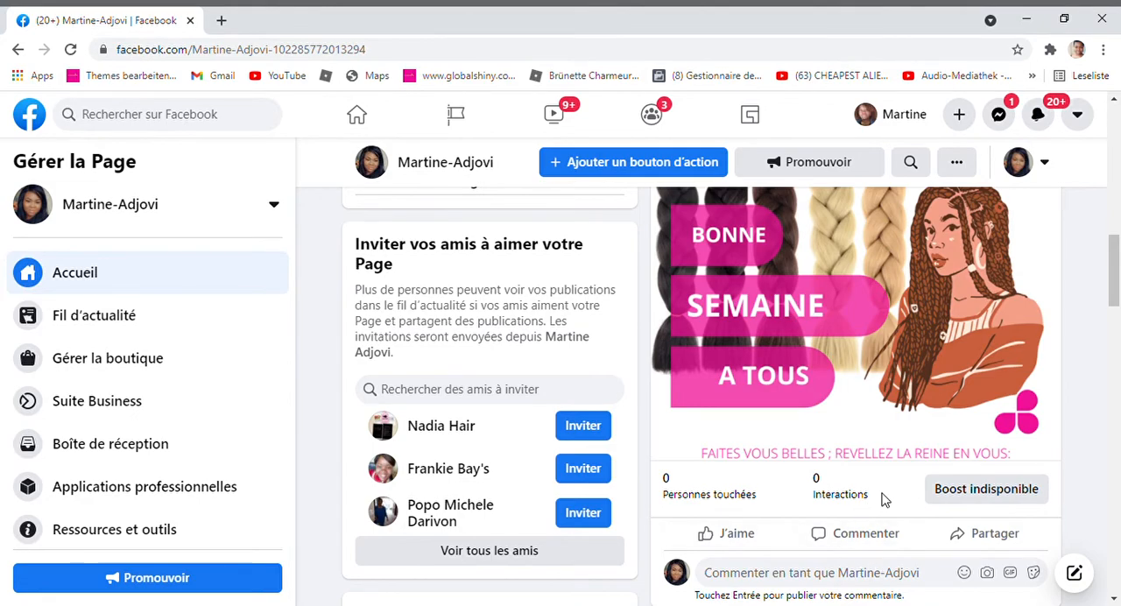
pyautogui.scroll(10, 885, 498)
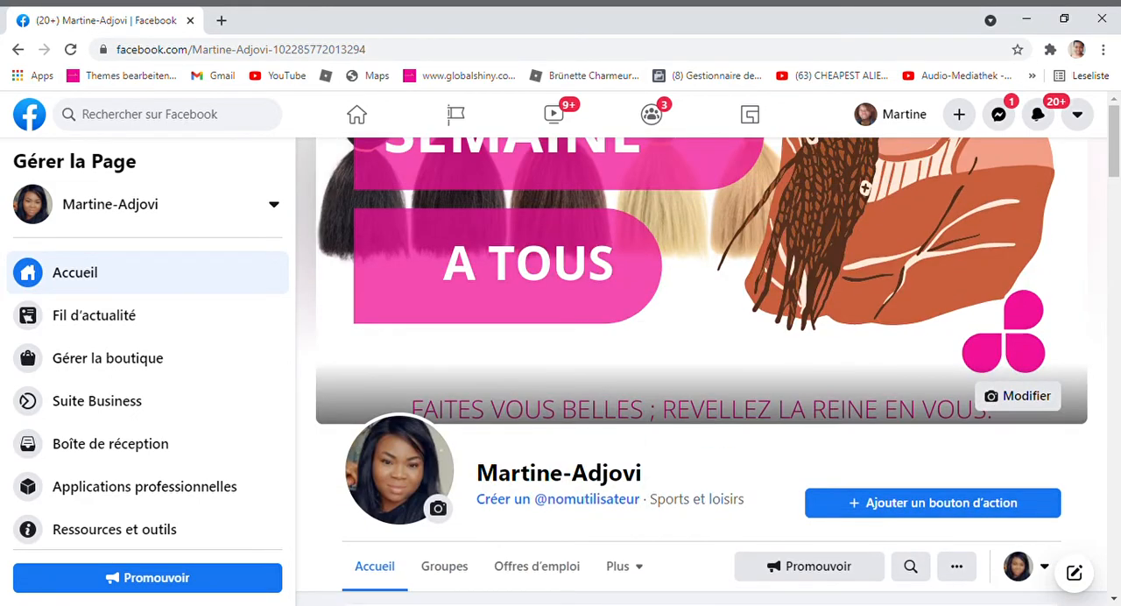
pyautogui.scroll(-4, 701, 372)
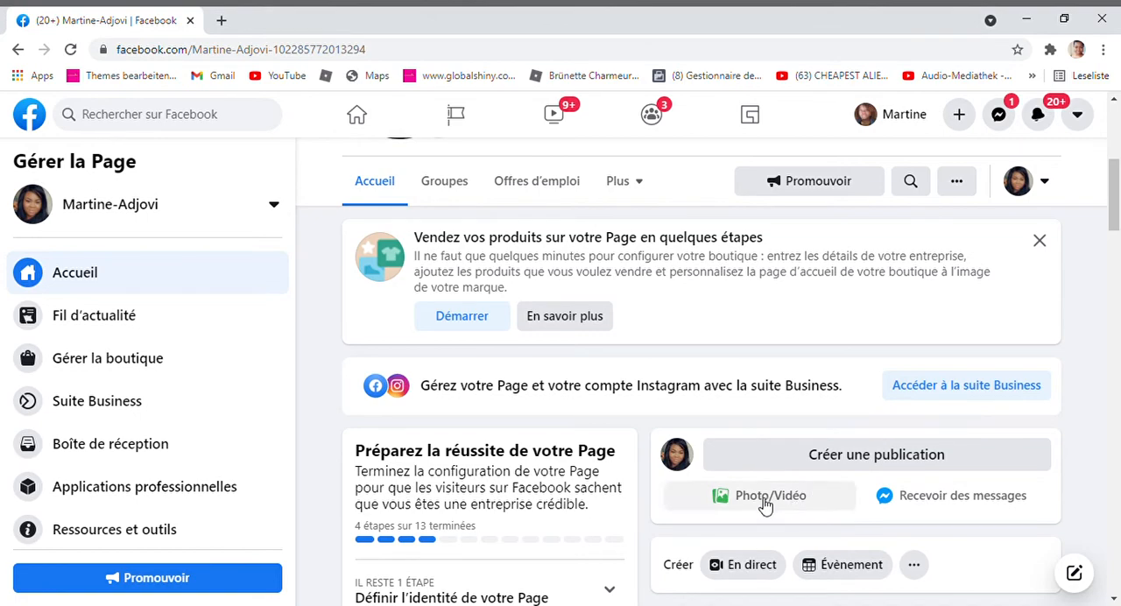
pyautogui.click(955, 510)
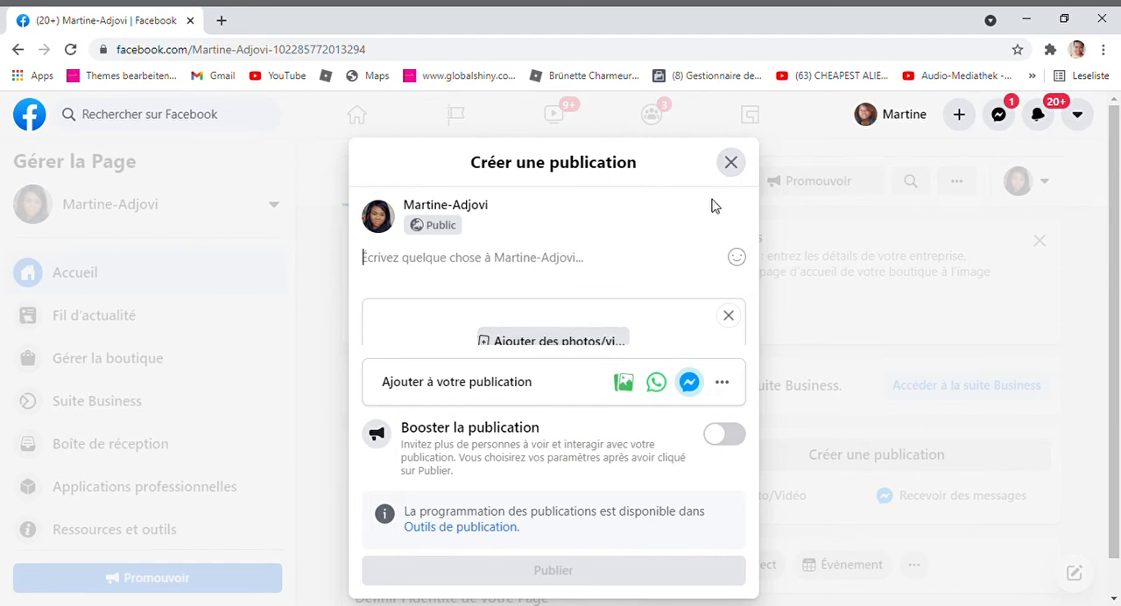
pyautogui.click(732, 161)
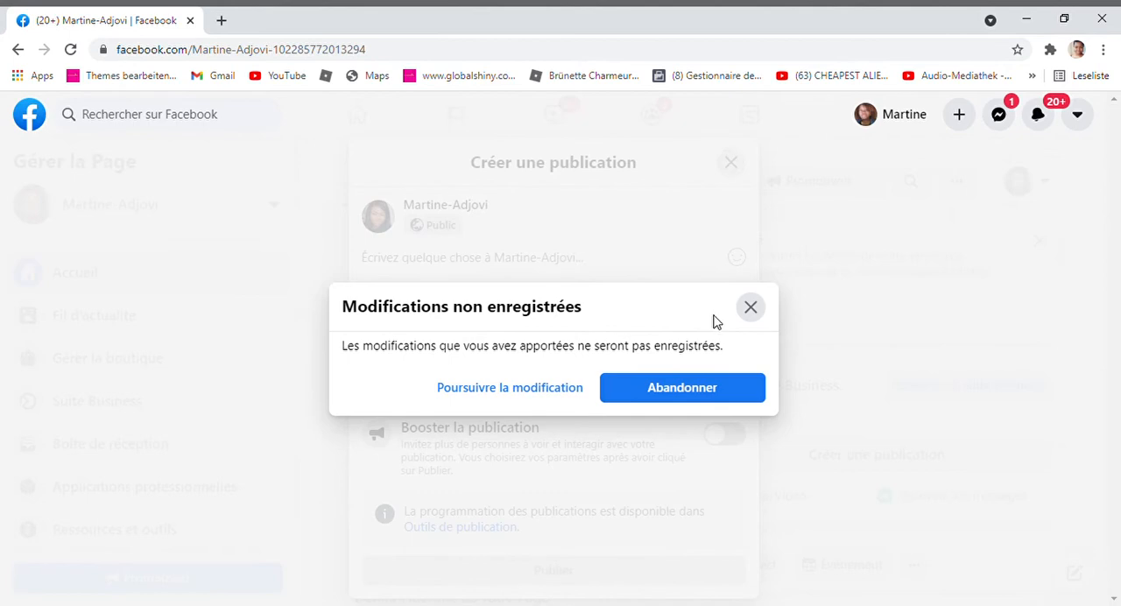
pyautogui.click(667, 389)
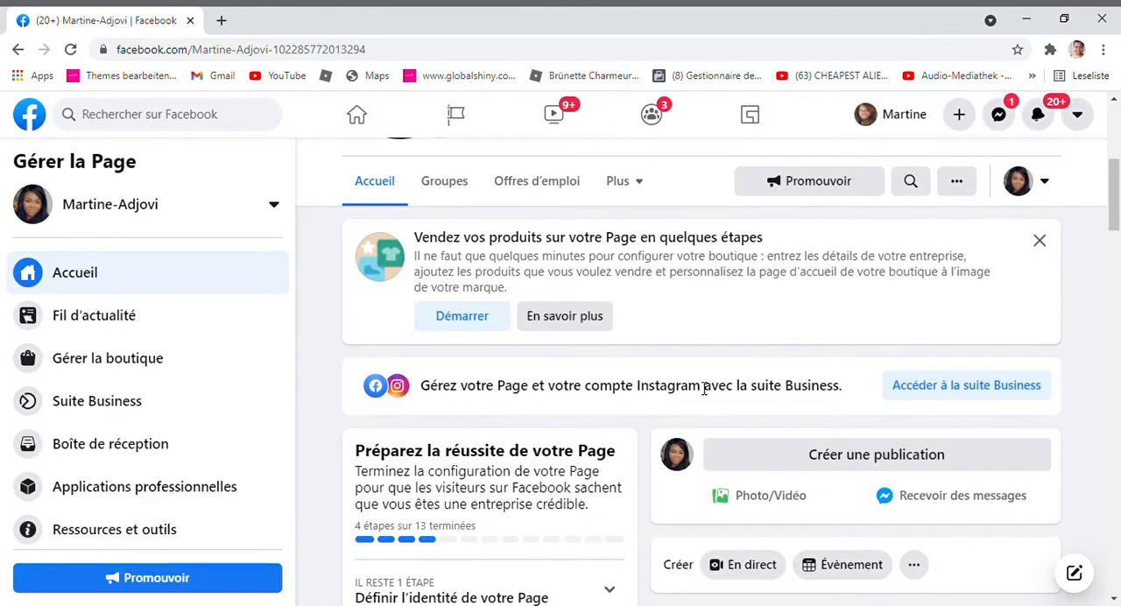
# Start a public photo post on the Page and attach an image from the computer
pyautogui.click(845, 470)
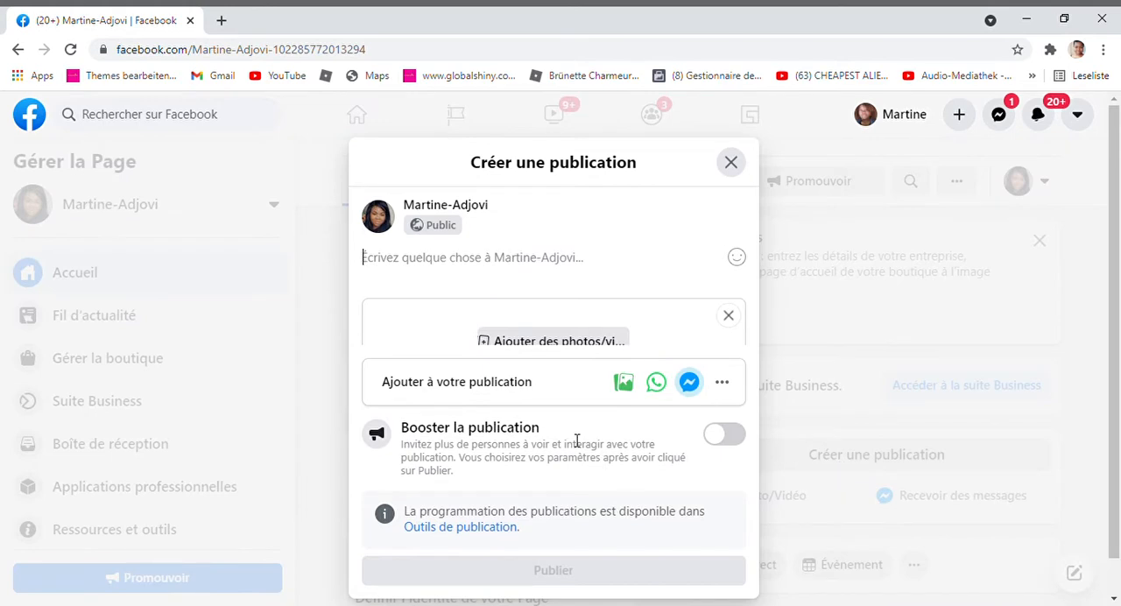
pyautogui.click(626, 385)
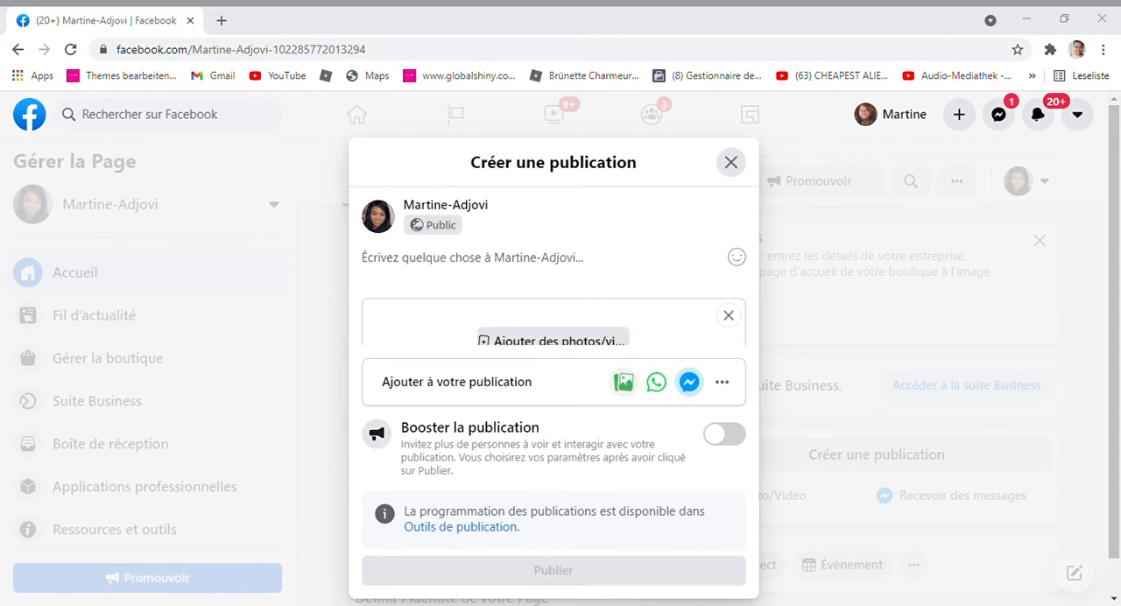
pyautogui.click(487, 255)
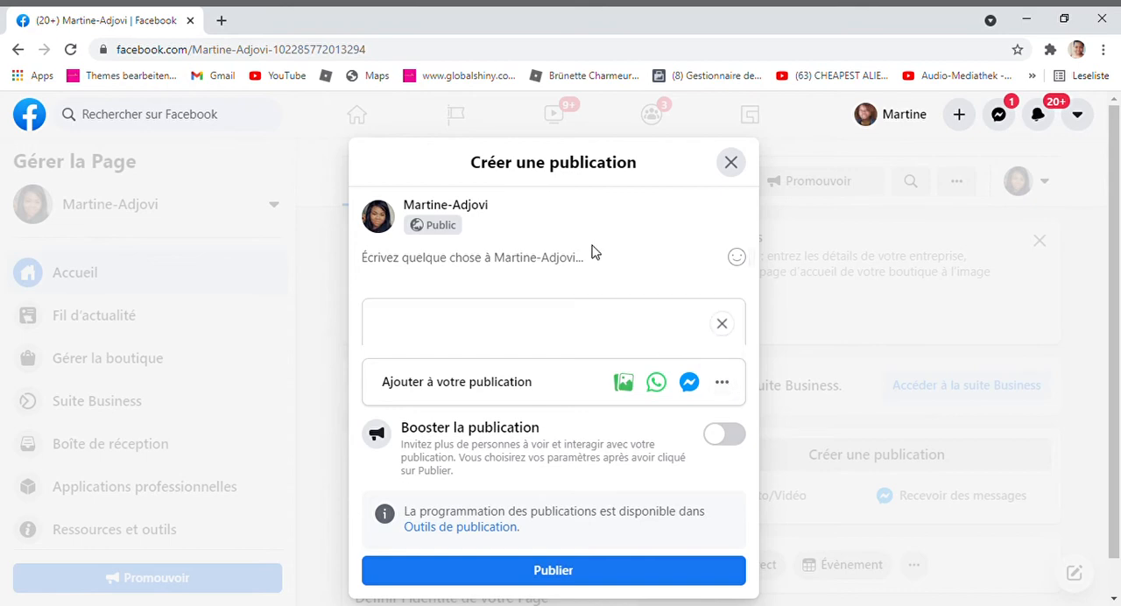
# Write "Excellent week end á tous." as the text of the post
pyautogui.click(574, 266)
pyautogui.write('Excellent')
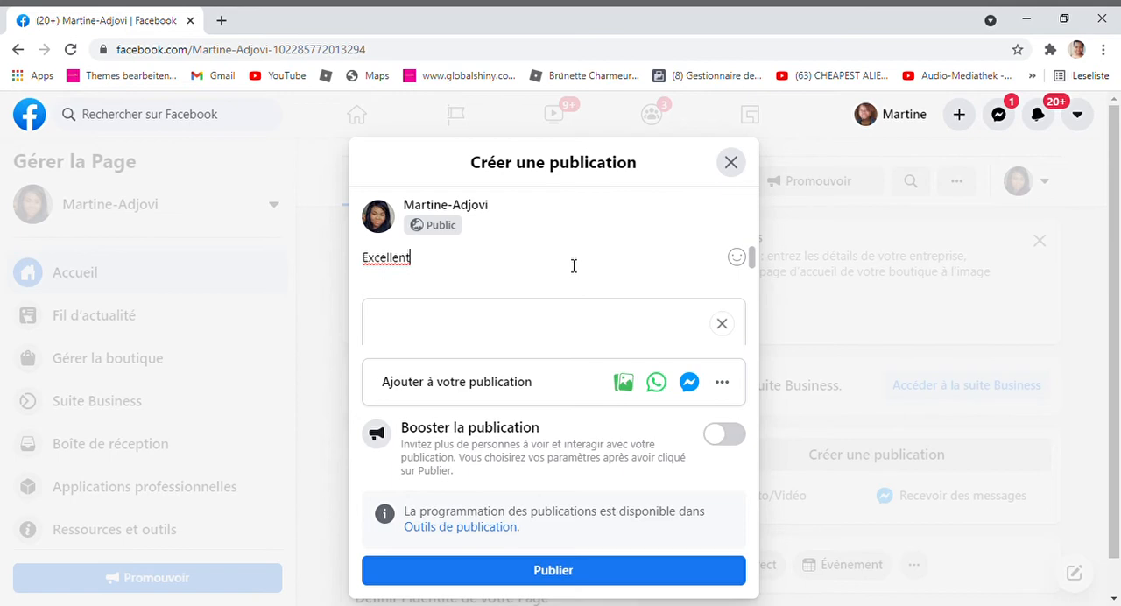
pyautogui.write(' week end a tous')
pyautogui.press('BackSpace')
pyautogui.press('BackSpace')
pyautogui.press('BackSpace')
pyautogui.press('BackSpace')
pyautogui.press('BackSpace')
pyautogui.press('BackSpace')
pyautogui.press('BackSpace')
pyautogui.write('à tous.')
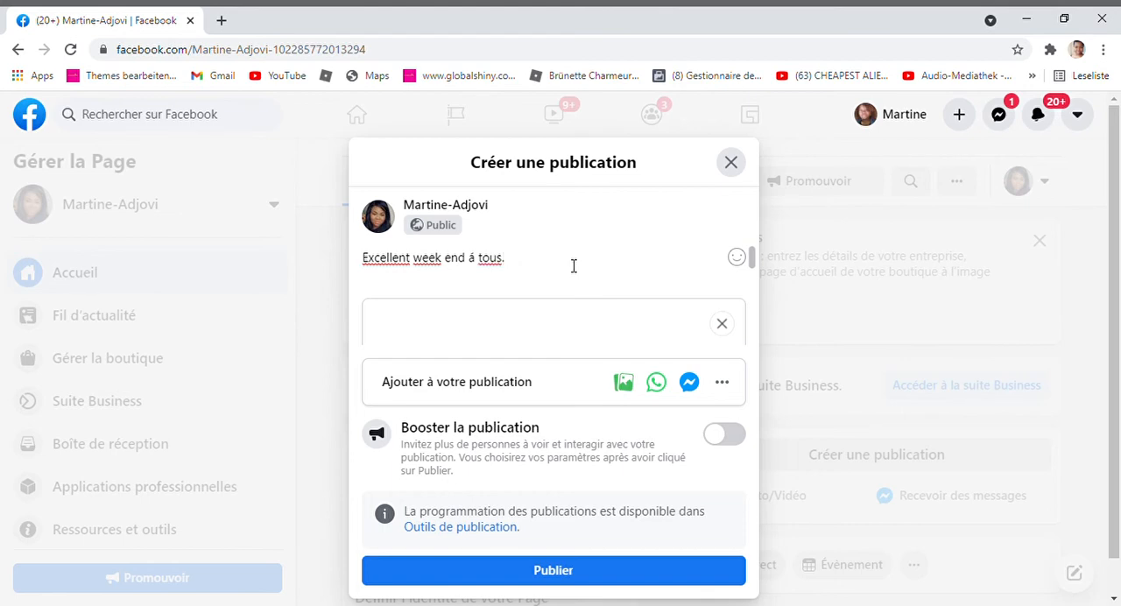
# Clear the post text and close the unpublished post
pyautogui.hotkey('ctrl', 'a')
pyautogui.press('BackSpace')
pyautogui.scroll(-2, 554, 298)
pyautogui.click(731, 162)
# Start a new photo post on the Page and attach the game screenshot with the avatar in a white shirt
pyautogui.scroll(3, 701, 350)
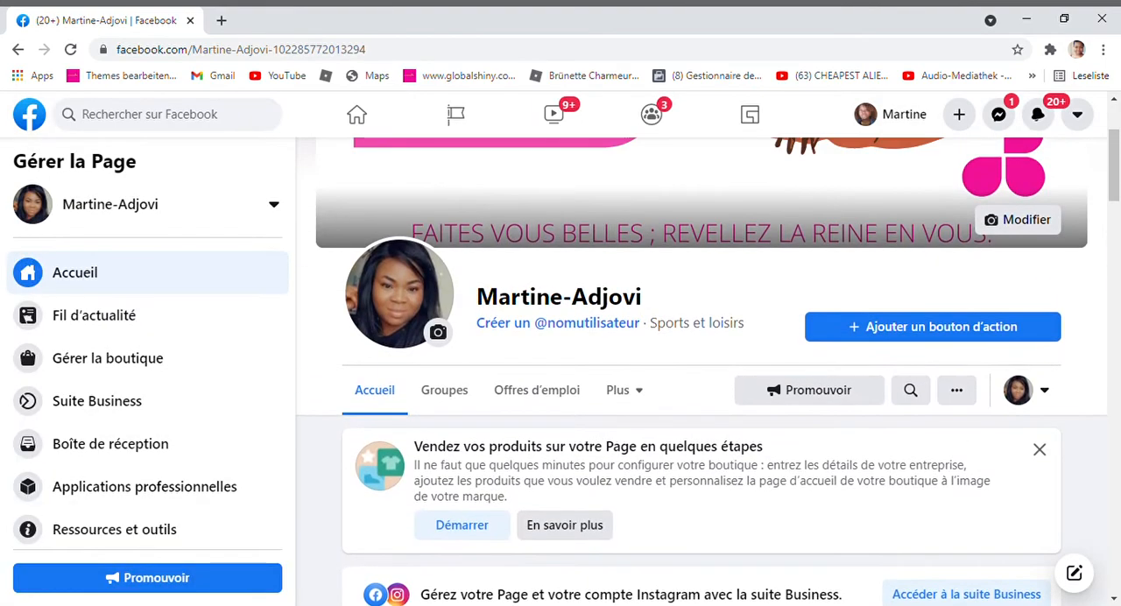
pyautogui.scroll(-4, 701, 368)
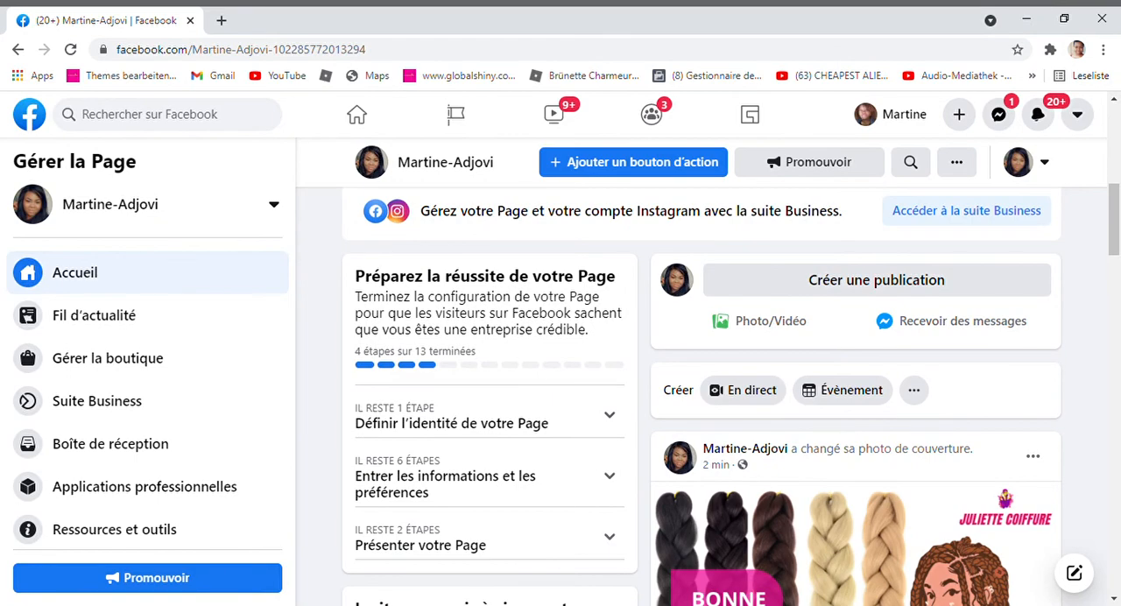
pyautogui.scroll(-10, 701, 395)
pyautogui.scroll(10, 604, 303)
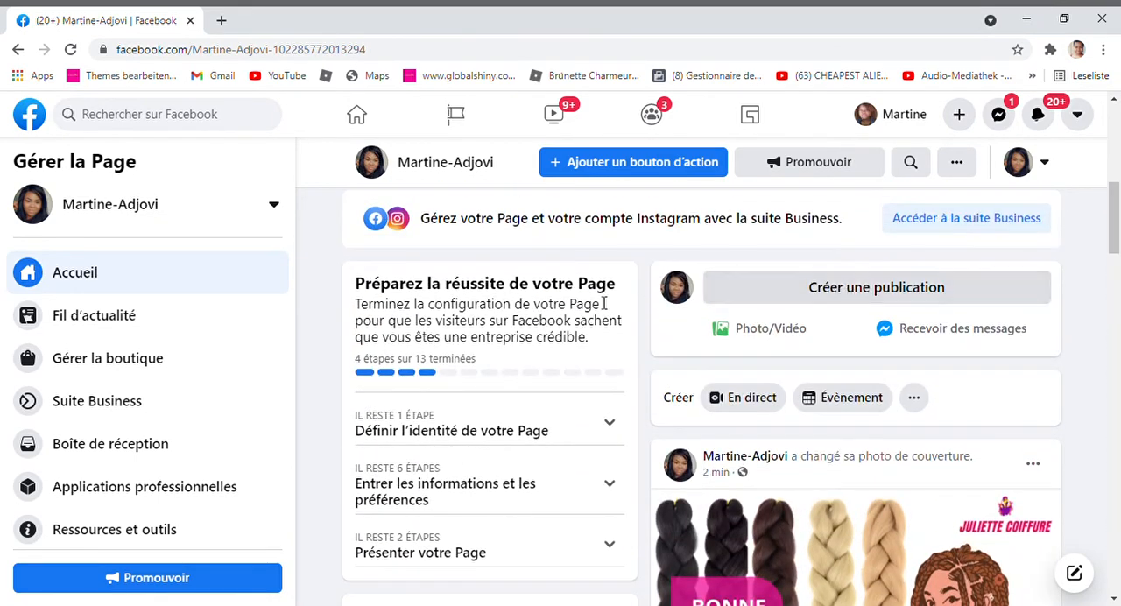
pyautogui.click(749, 334)
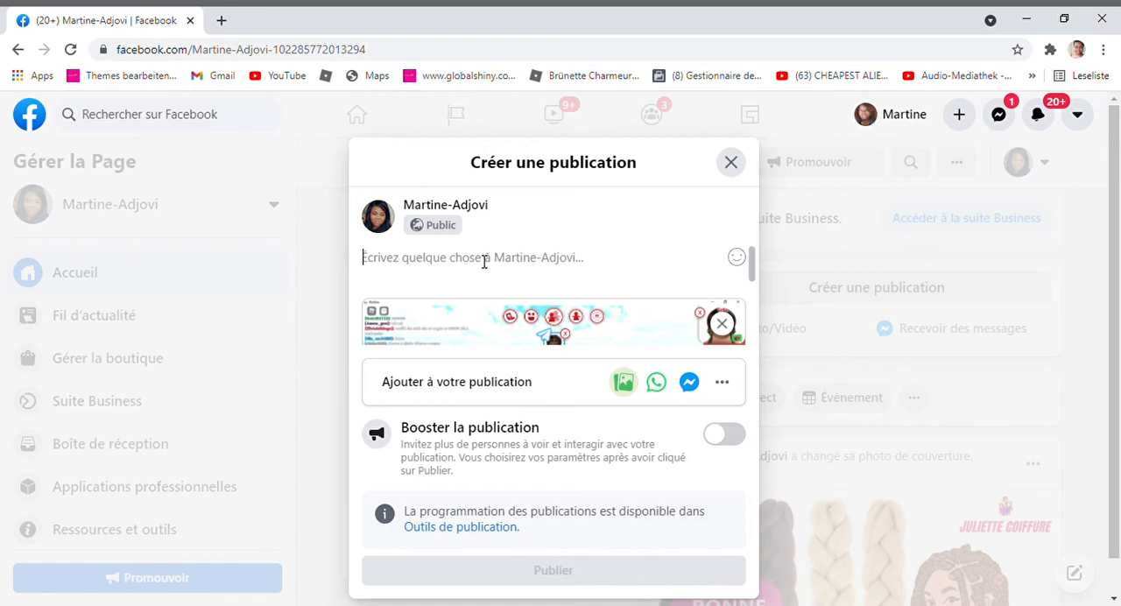
# Write "Bonjour a tous ." as the post text and check the attached image
pyautogui.write('Bon')
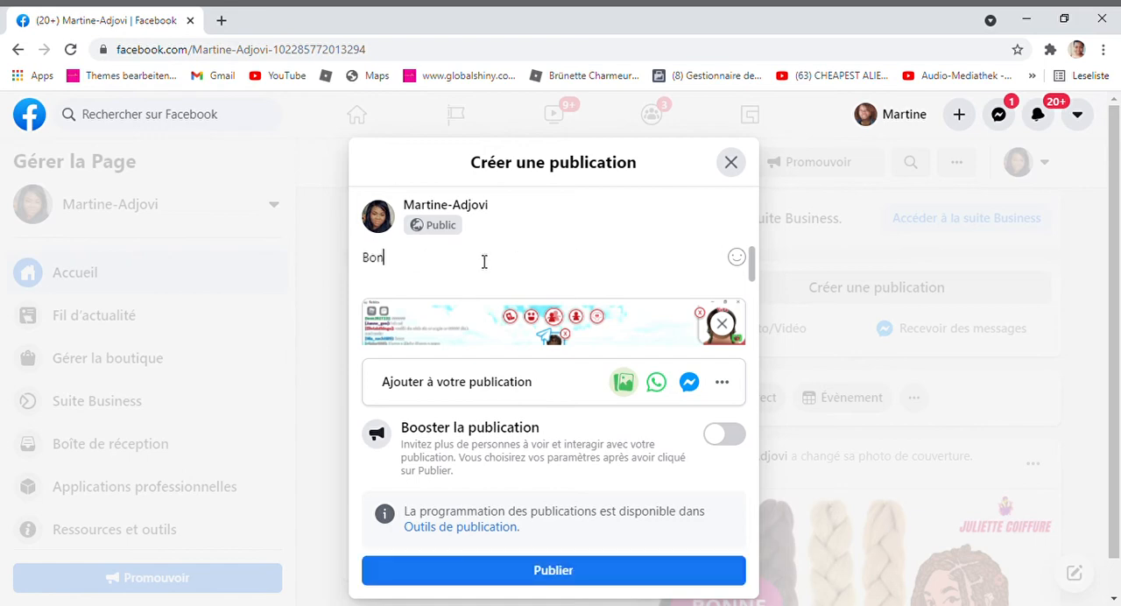
pyautogui.write('jour a')
pyautogui.press('BackSpace')
pyautogui.press('BackSpace')
pyautogui.press('BackSpace')
pyautogui.write('a tous .')
pyautogui.scroll(-2, 484, 261)
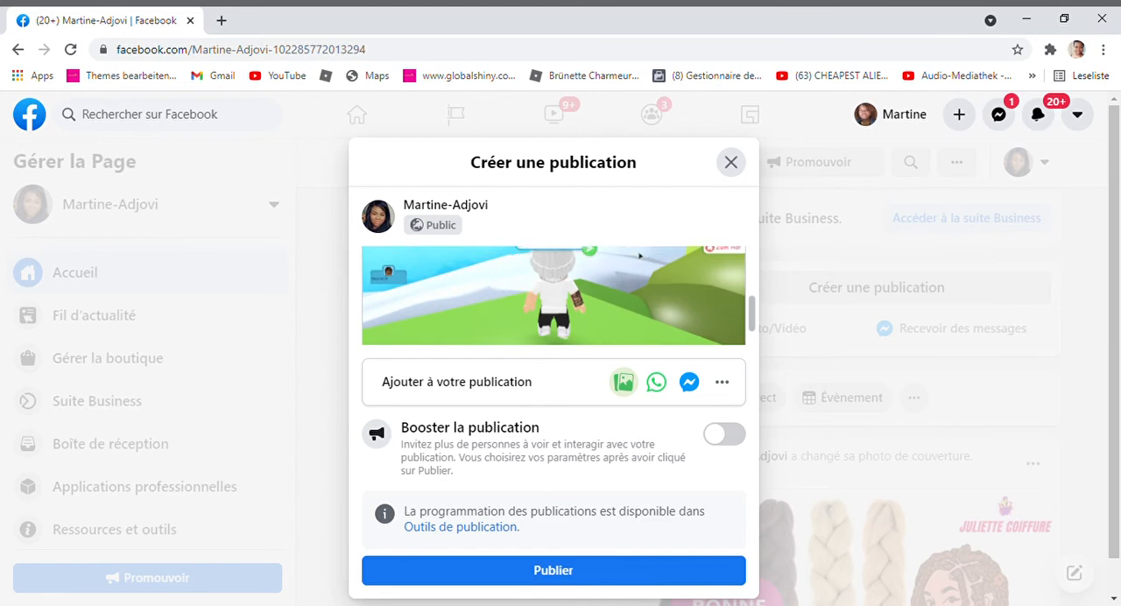
pyautogui.scroll(2, 640, 333)
pyautogui.scroll(1, 640, 342)
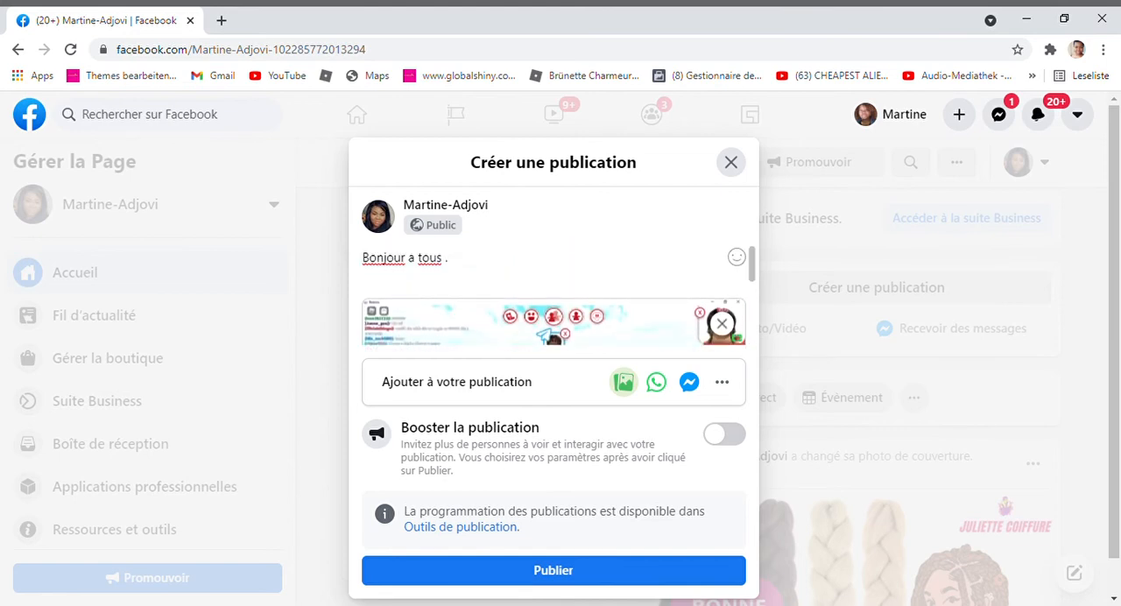
# Continue the post text with the sentence "Que votre journé soit une vraie réussite."
pyautogui.write('Que votre jo')
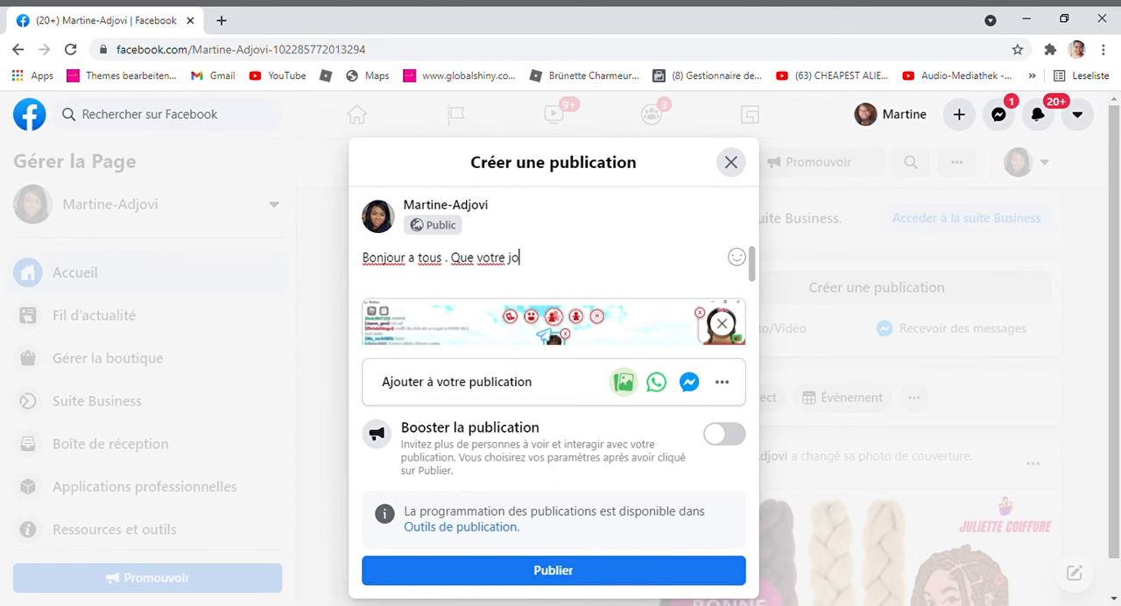
pyautogui.write('urnee')
pyautogui.press('BackSpace')
pyautogui.press('BackSpace')
pyautogui.press('BackSpace')
pyautogui.write('é soit une ')
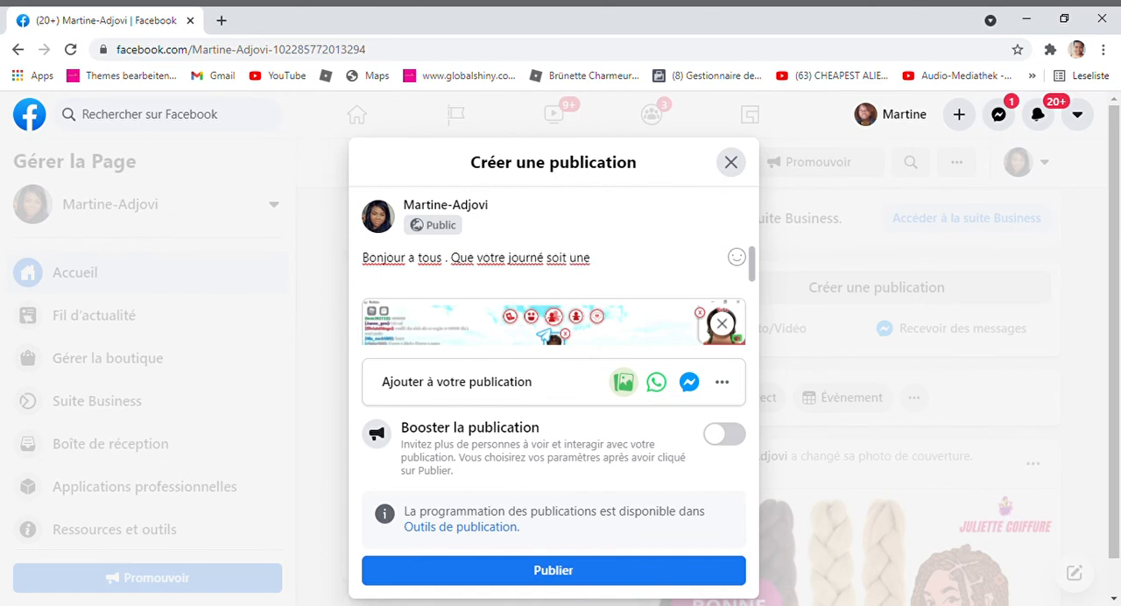
pyautogui.write('vraaie')
pyautogui.press('BackSpace')
pyautogui.press('BackSpace')
pyautogui.press('BackSpace')
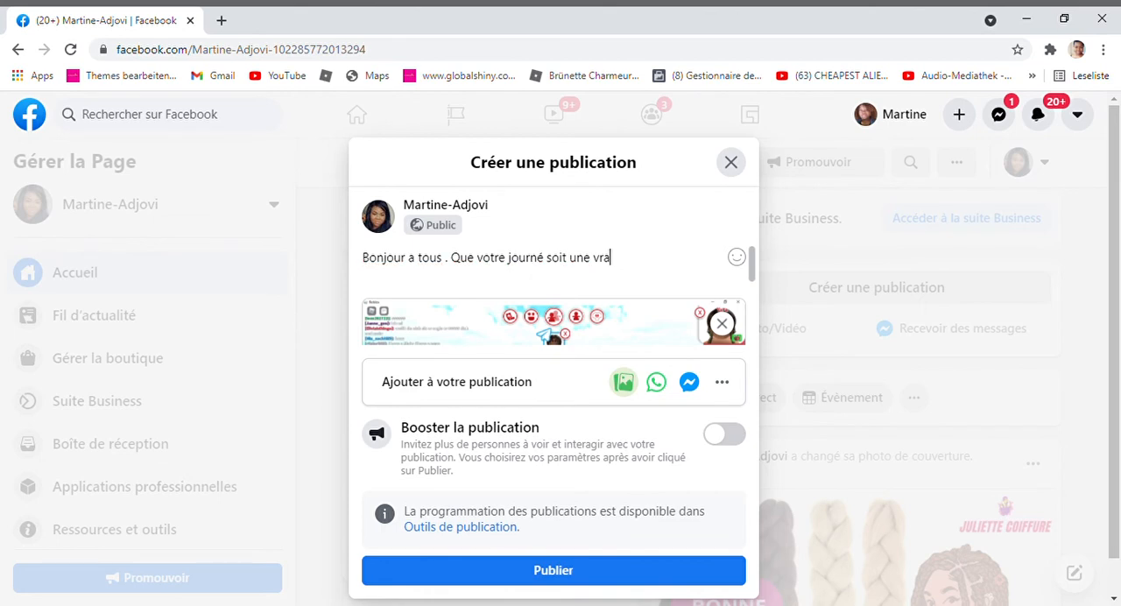
pyautogui.write('ie réussite.')
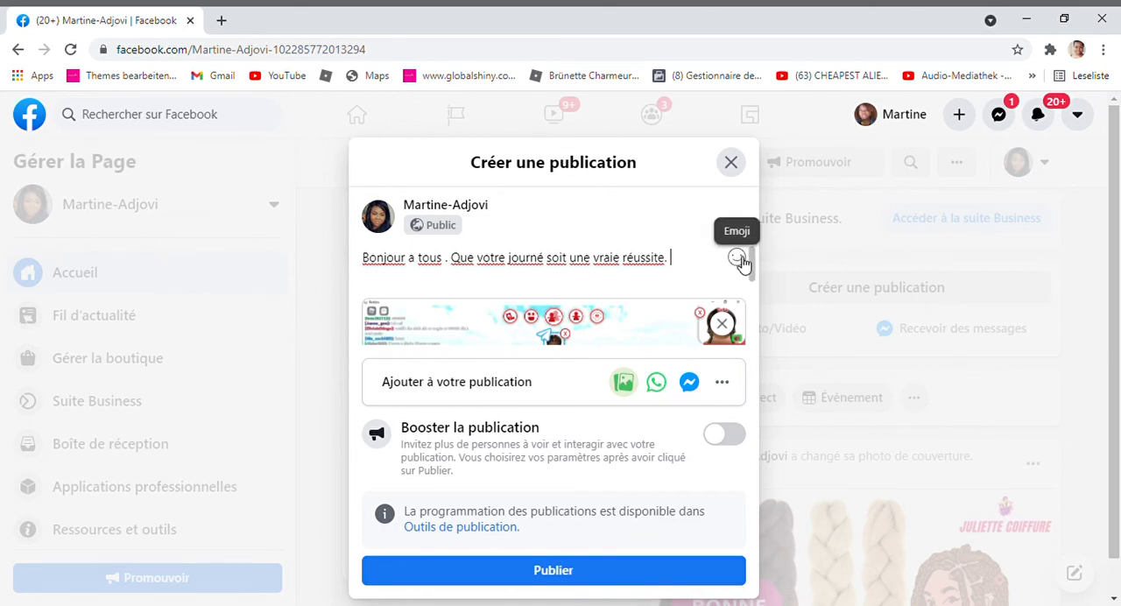
# Add the flexed biceps and partying face emojis after the last sentence of the post text
pyautogui.click(741, 260)
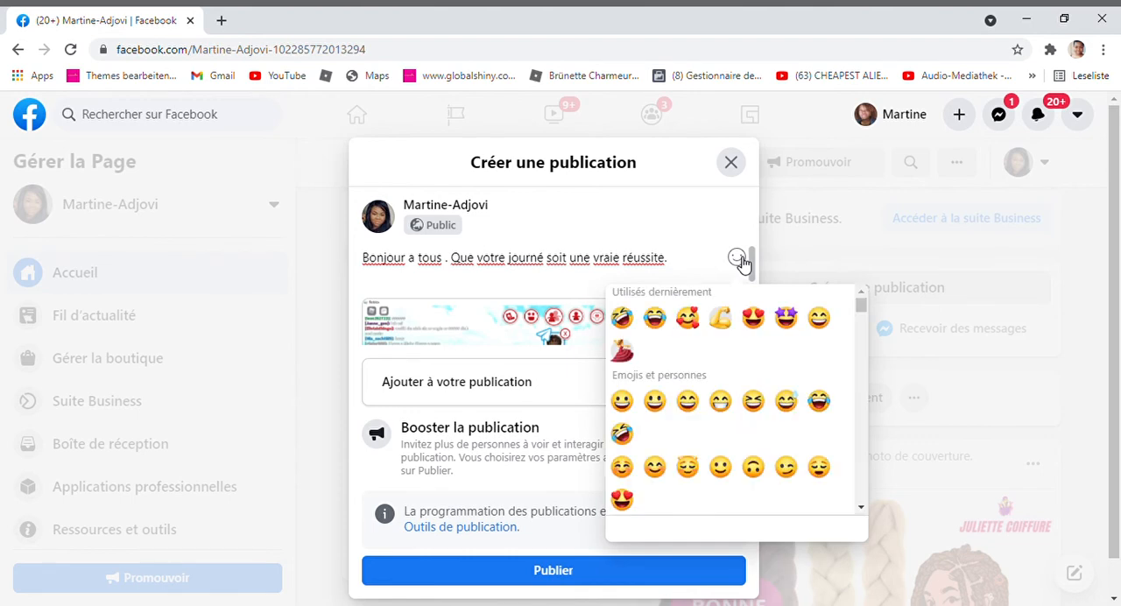
pyautogui.click(733, 322)
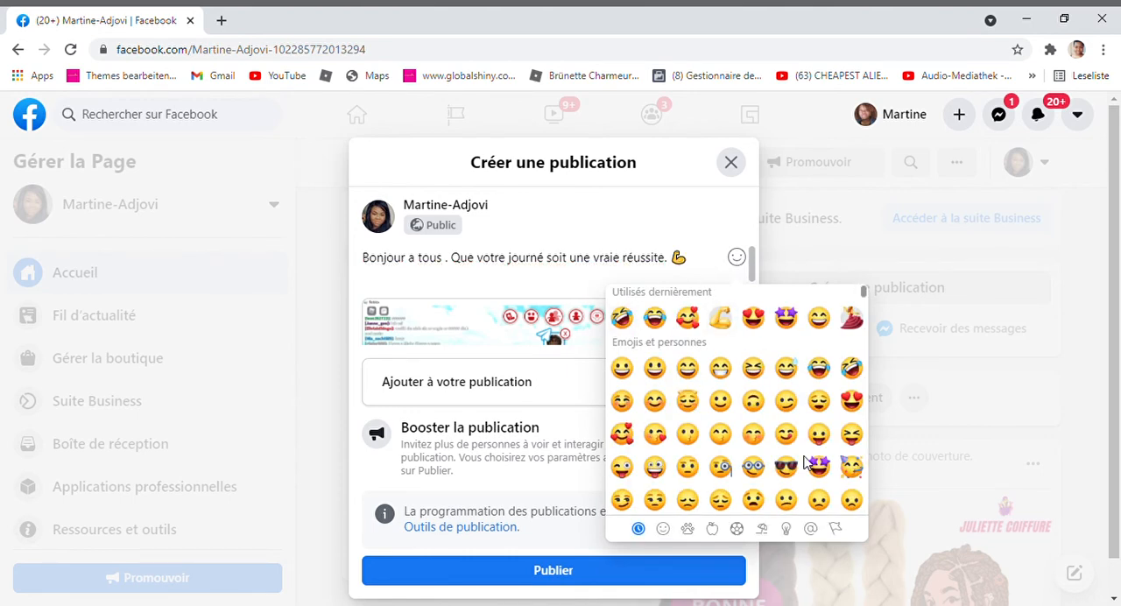
pyautogui.click(856, 468)
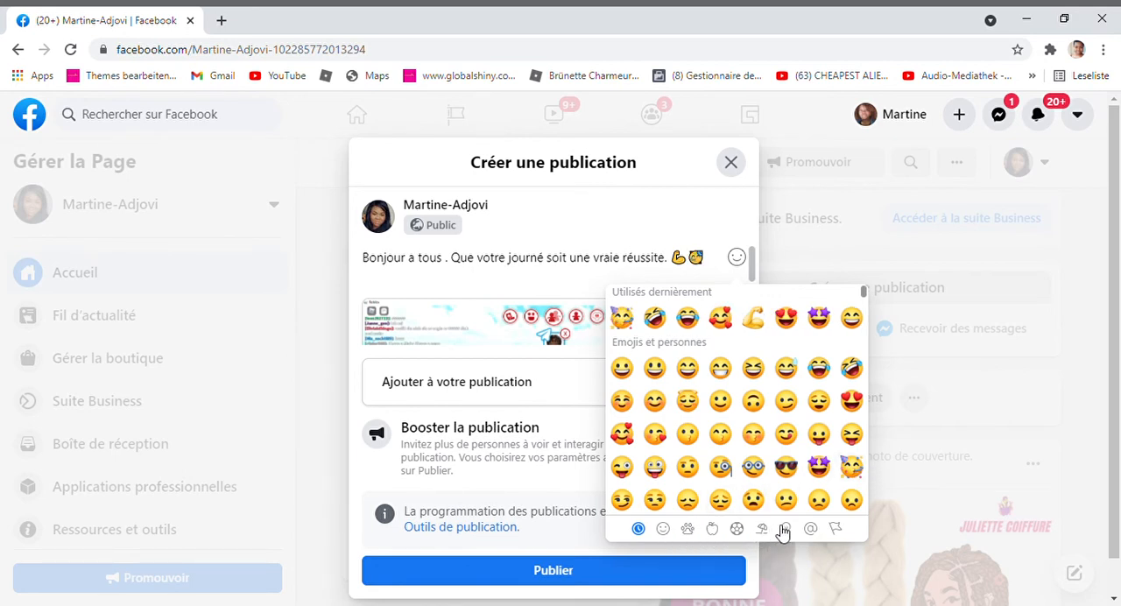
# Append the nature emojis glowing star, cherry blossom, hibiscus, rose, tulip, sunflower and bouquet to the post text
pyautogui.click(670, 529)
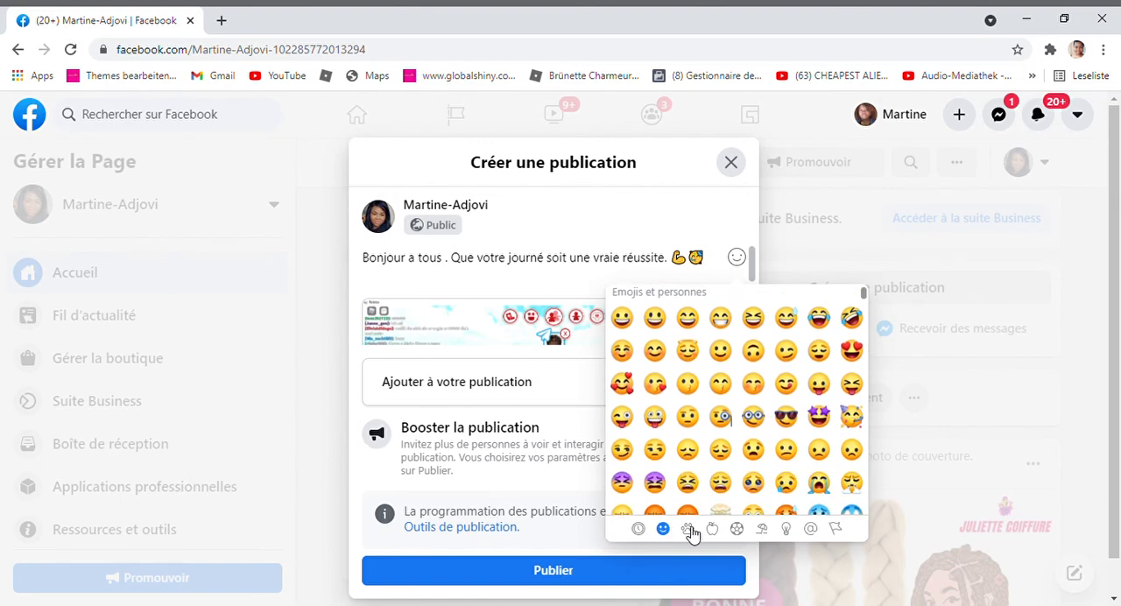
pyautogui.click(690, 529)
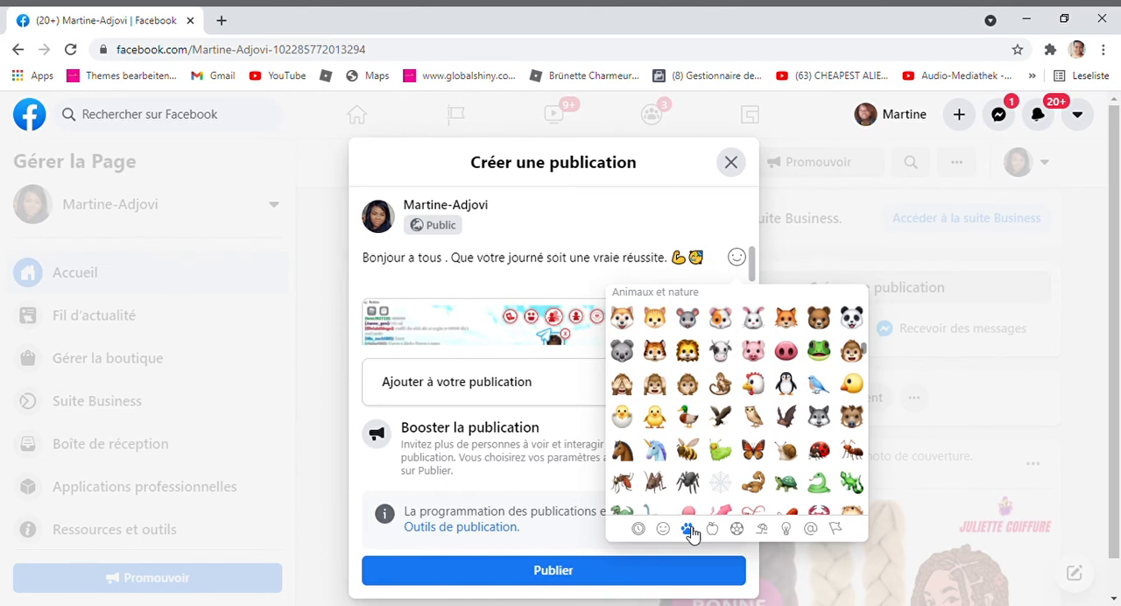
pyautogui.scroll(-5, 739, 412)
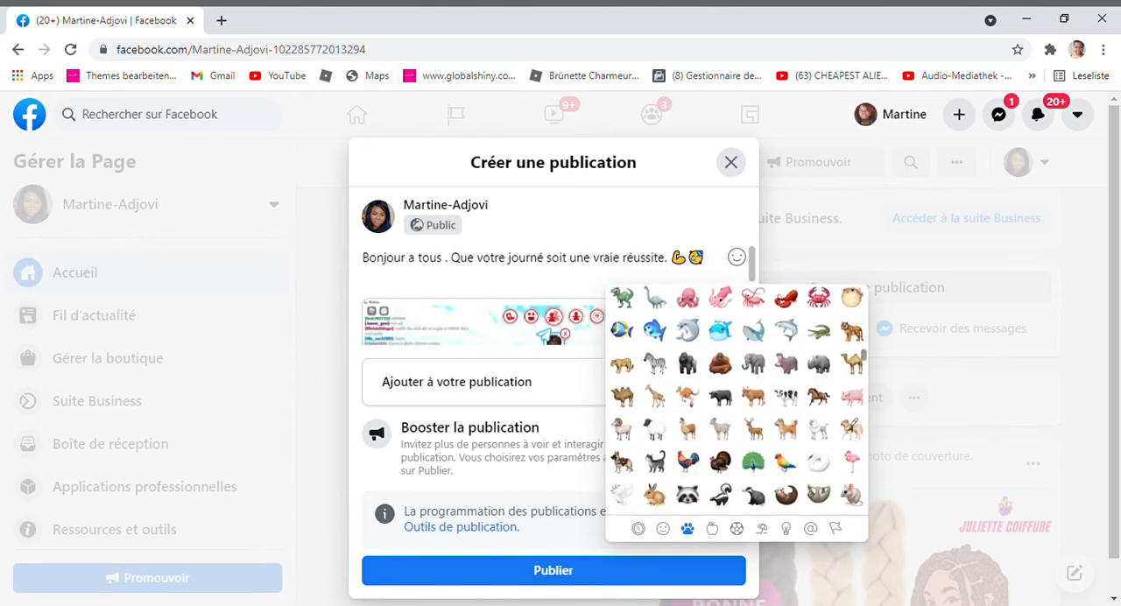
pyautogui.scroll(-3, 738, 412)
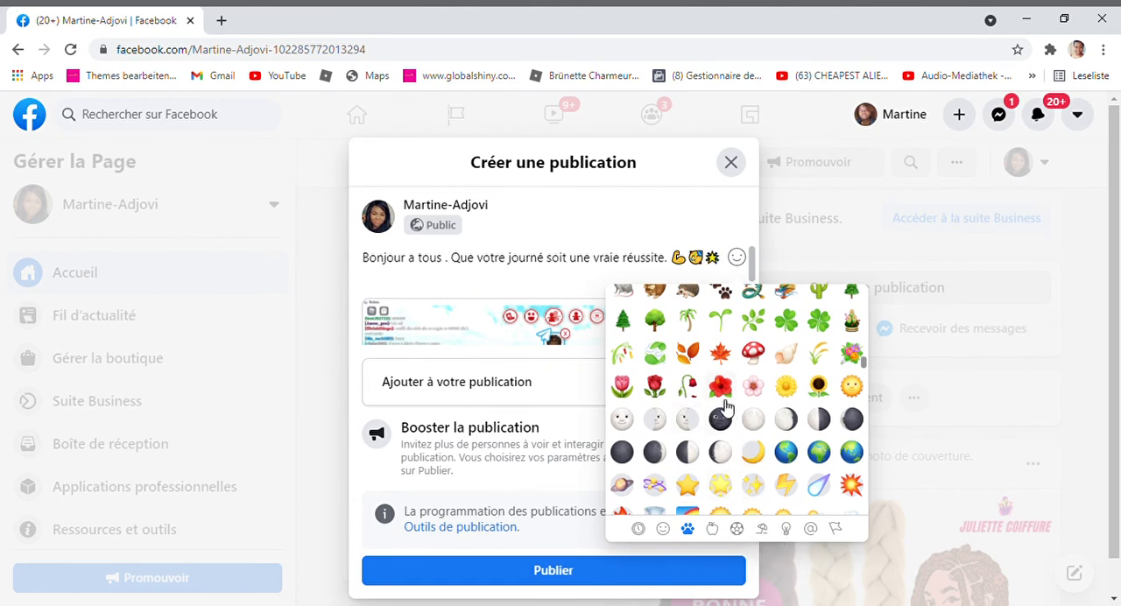
pyautogui.click(752, 386)
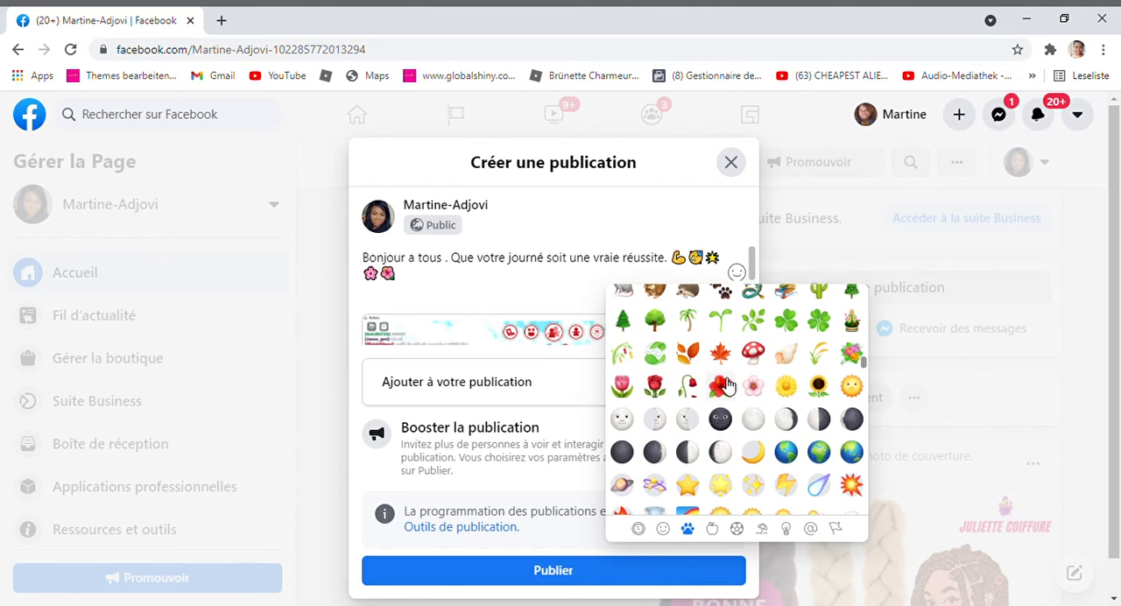
pyautogui.click(655, 388)
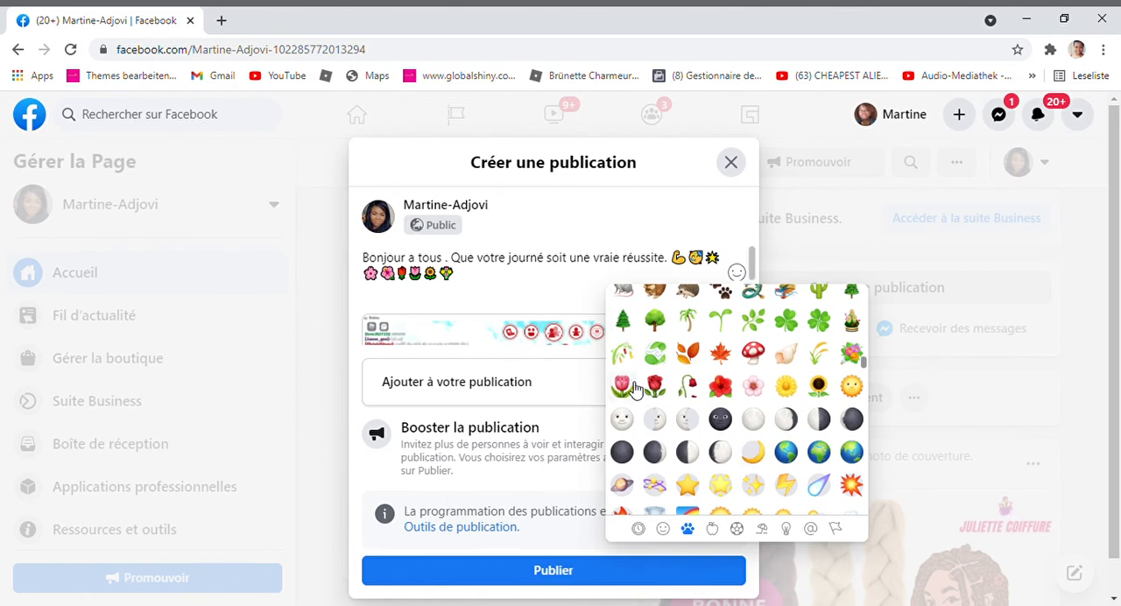
pyautogui.click(499, 284)
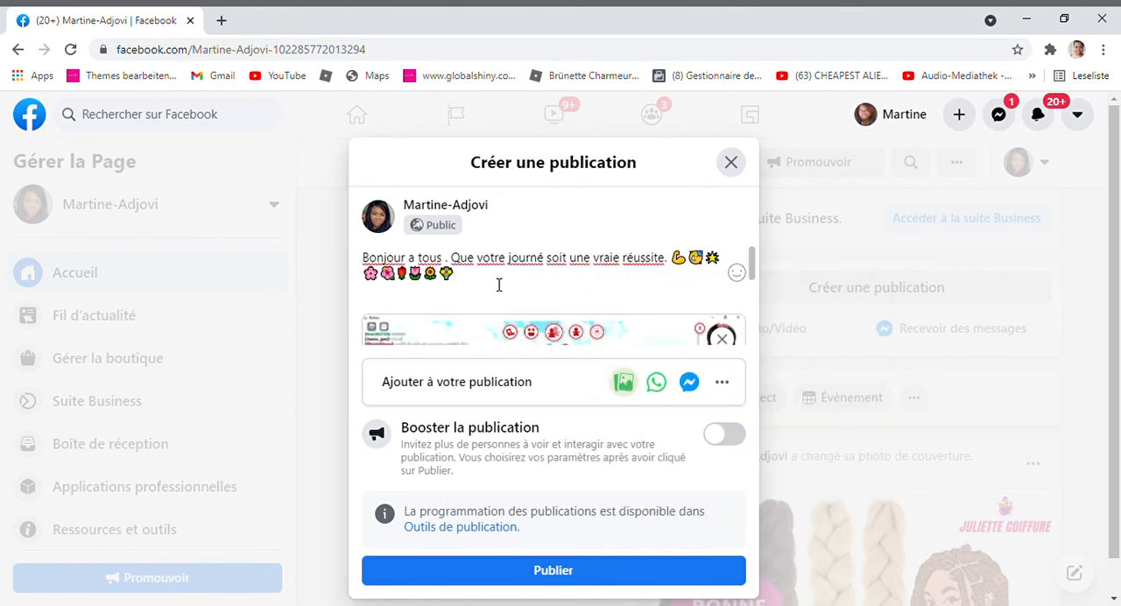
# Publish the photo post and look it over on the Page
pyautogui.click(596, 578)
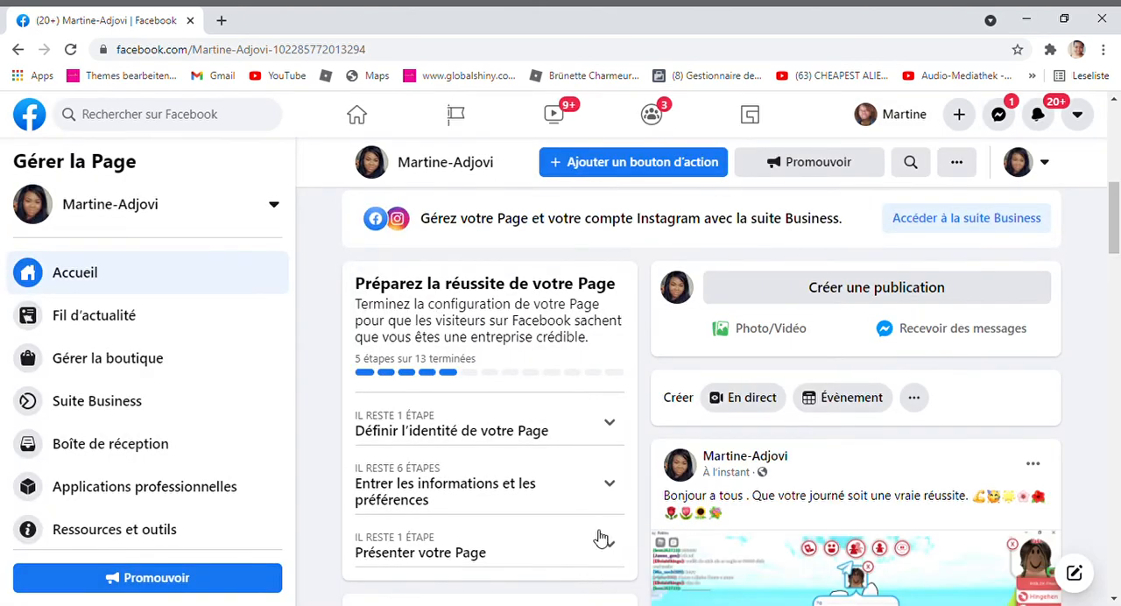
pyautogui.scroll(-5, 617, 489)
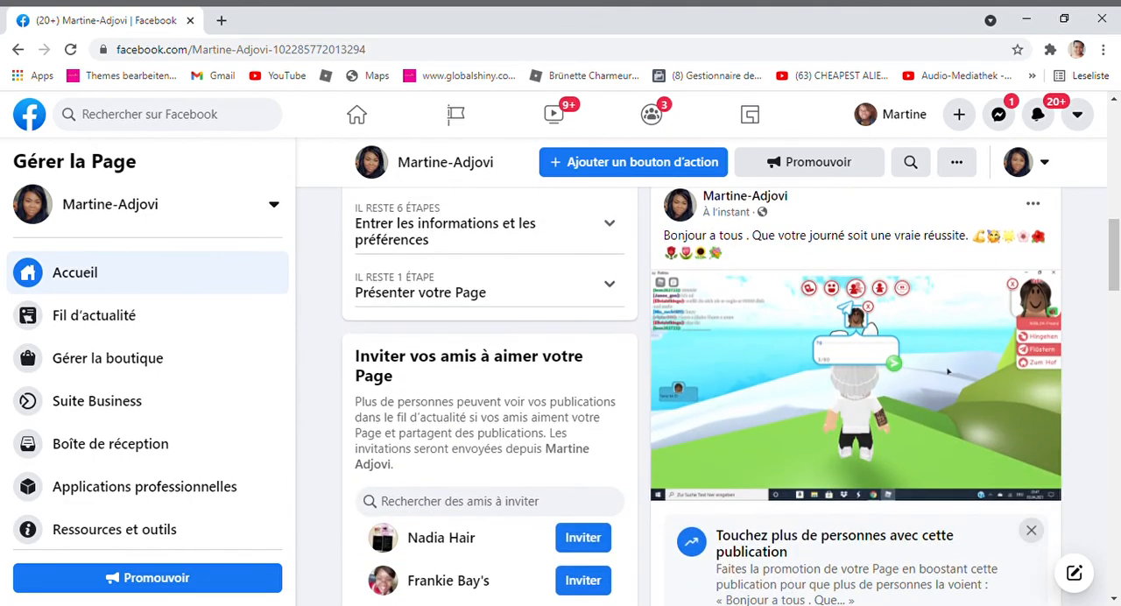
pyautogui.scroll(-8, 491, 395)
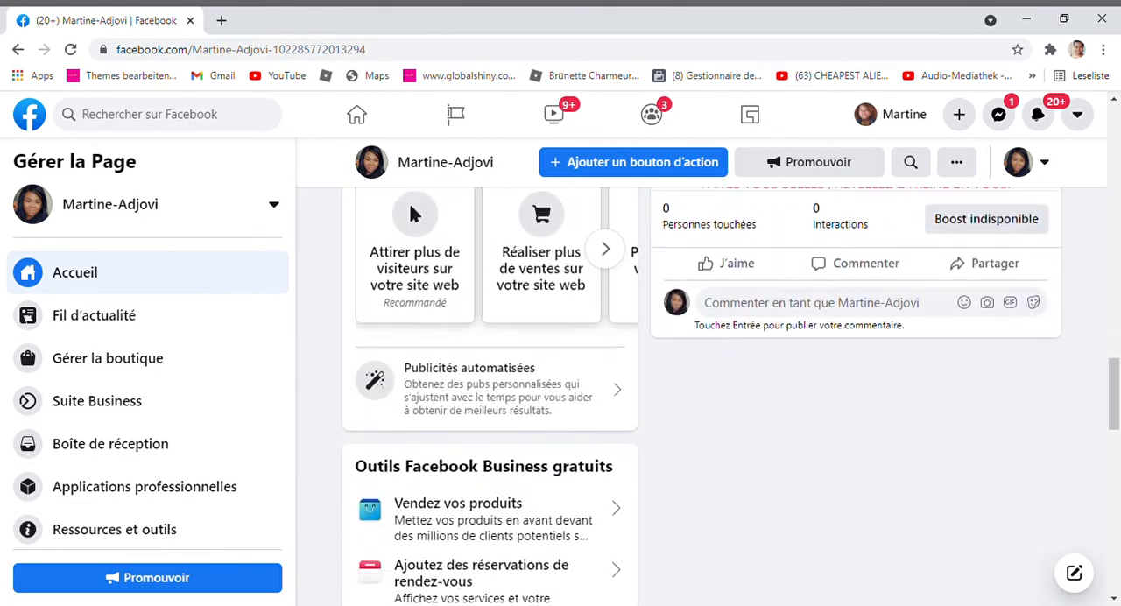
pyautogui.scroll(-10, 490, 394)
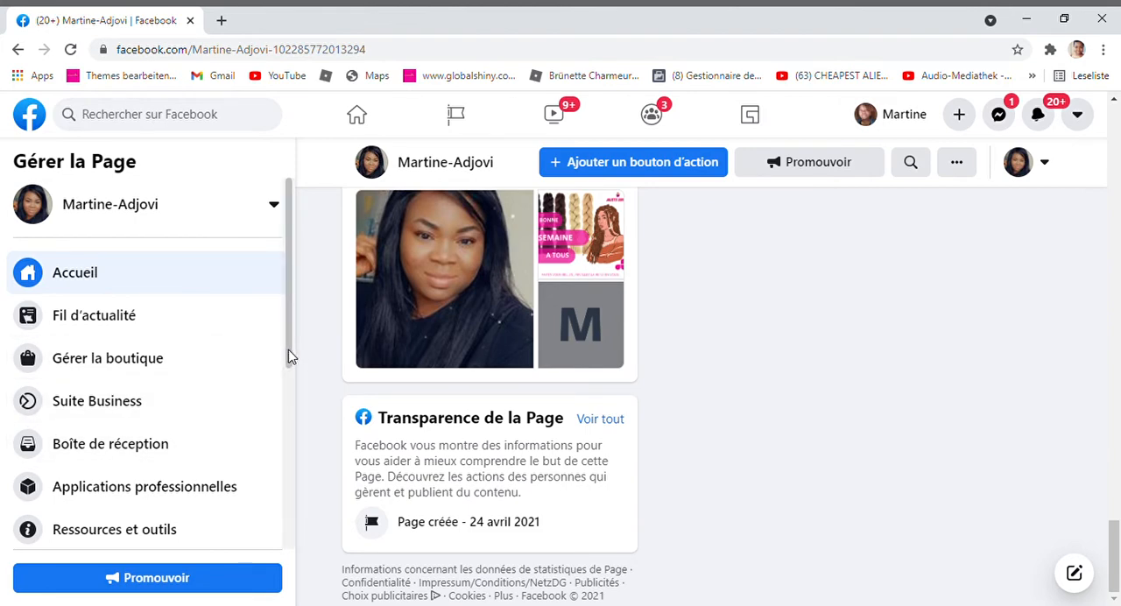
# In the Page settings, set Publications des visiteurs to Désactiver les publications des autres personnes sur la Page and save
pyautogui.moveTo(291, 358); pyautogui.dragTo(294, 544)
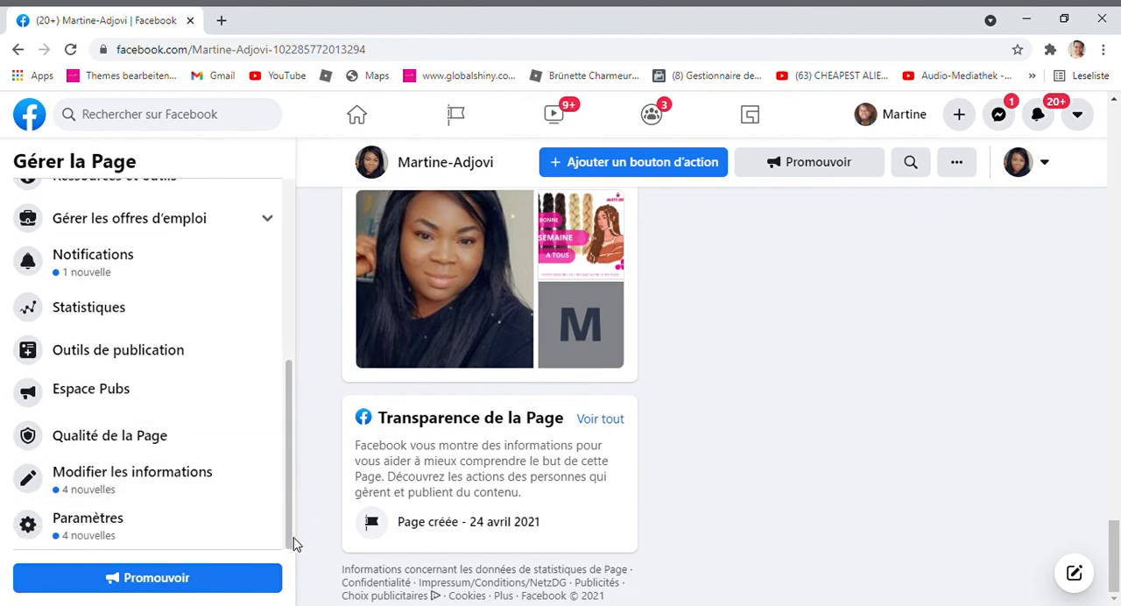
pyautogui.click(95, 530)
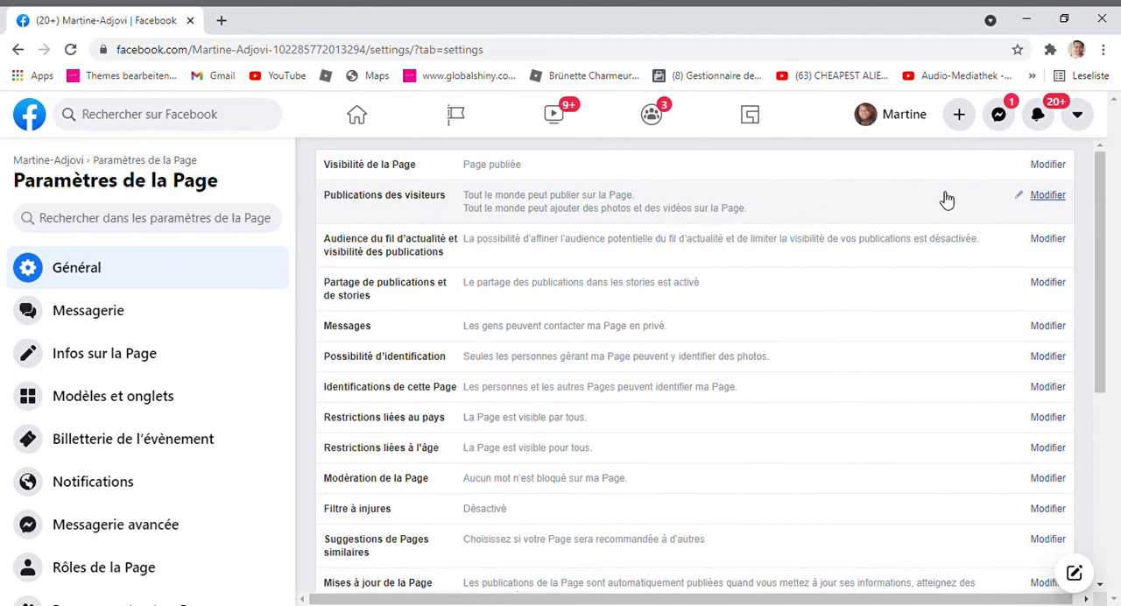
pyautogui.click(1048, 195)
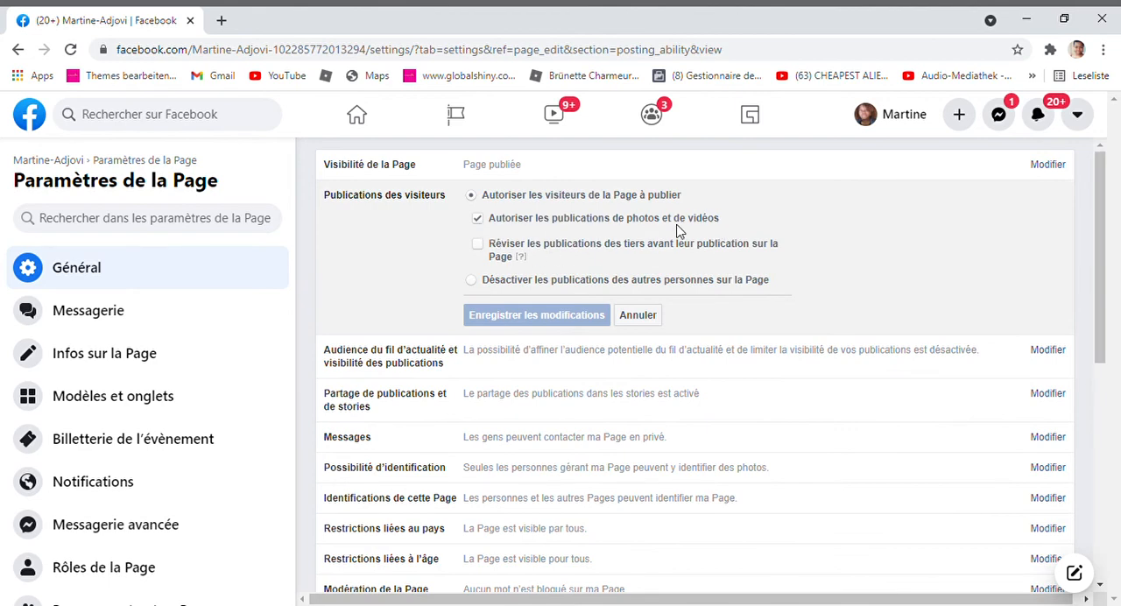
pyautogui.click(473, 281)
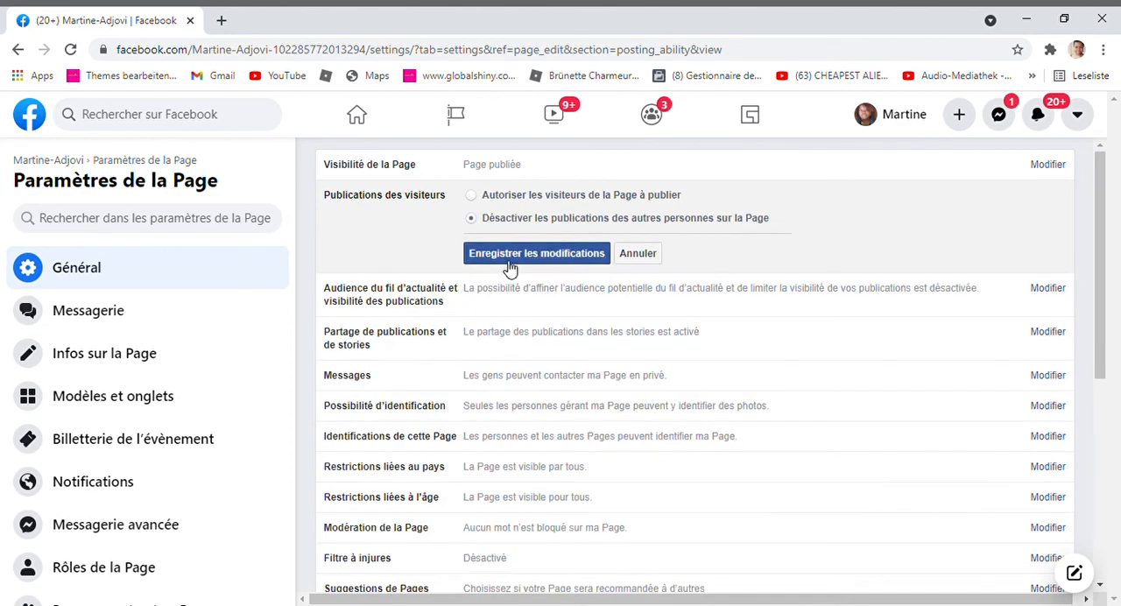
pyautogui.click(512, 259)
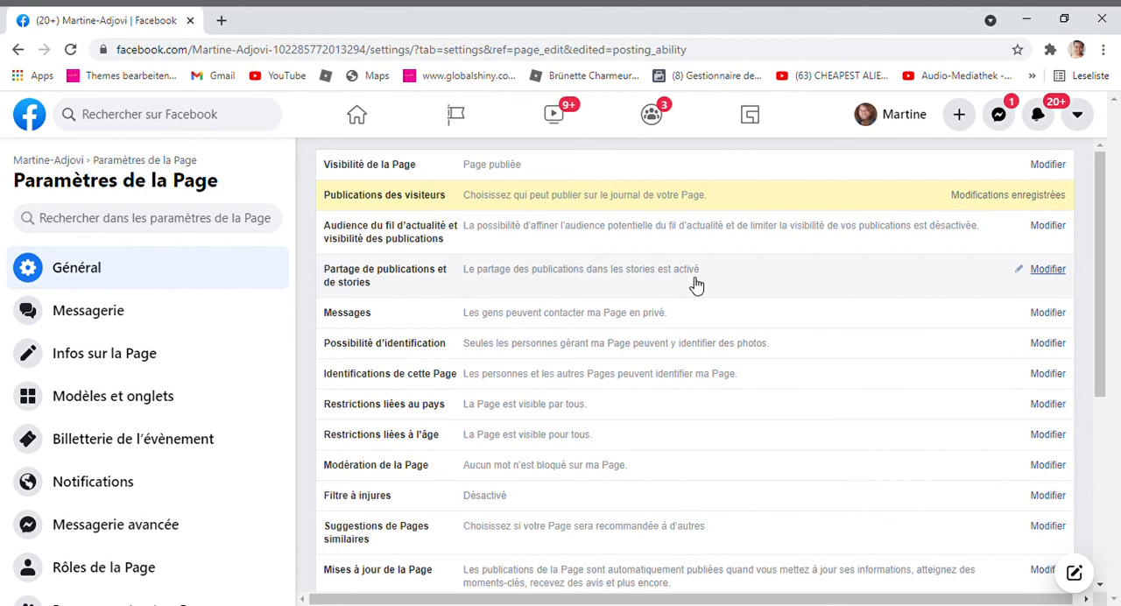
# Review the Possibilité d'identification and Modération de la Page options, including the CSV import, and cancel without editing them
pyautogui.click(601, 358)
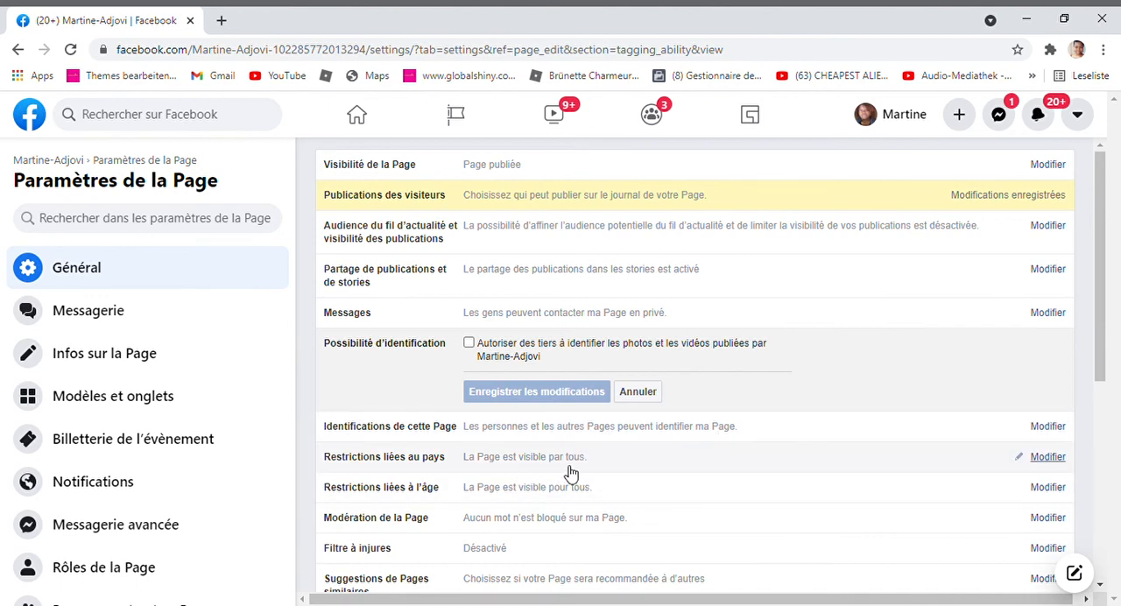
pyautogui.click(563, 524)
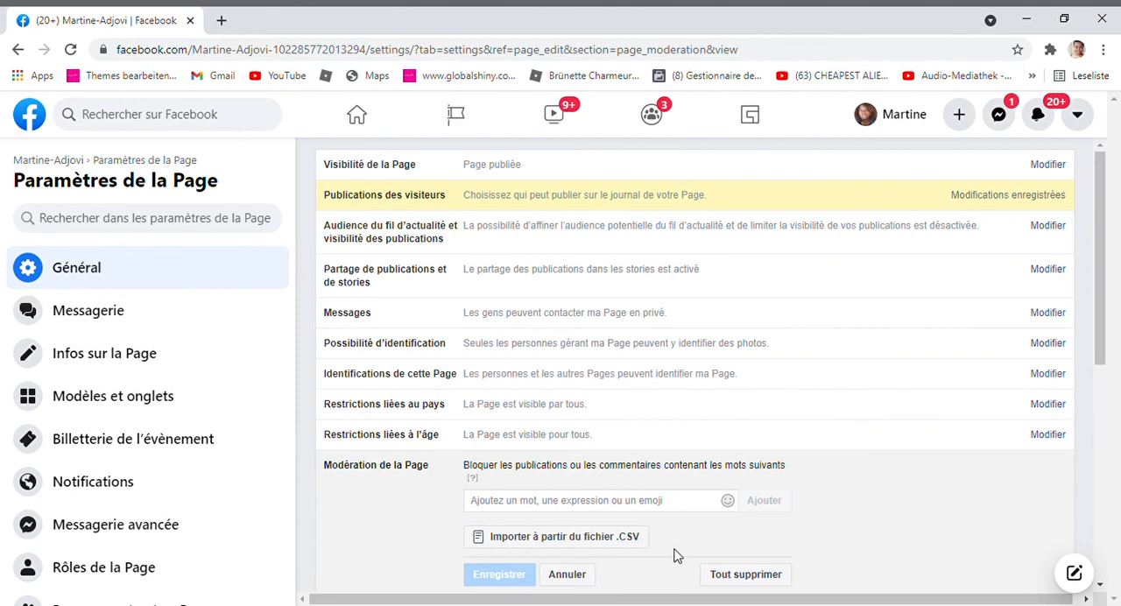
pyautogui.click(628, 540)
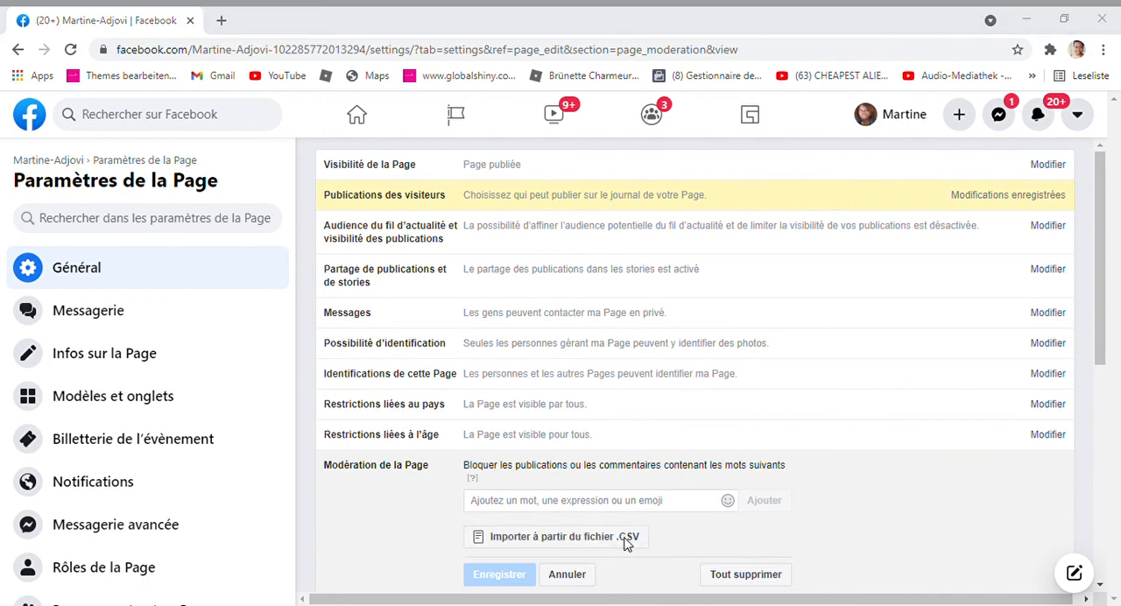
pyautogui.click(509, 373)
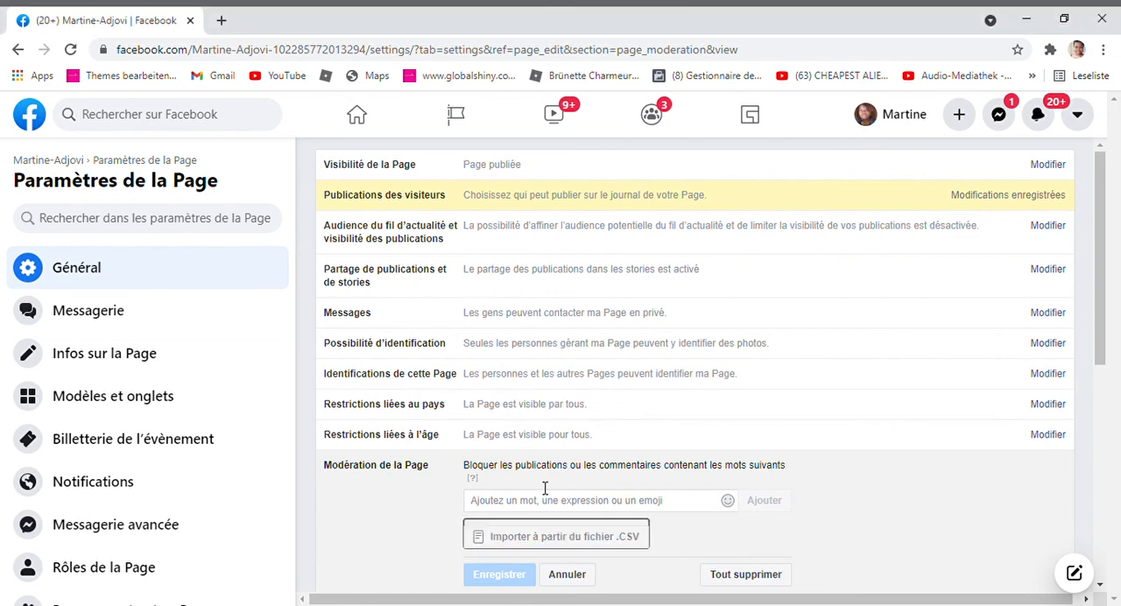
pyautogui.click(568, 575)
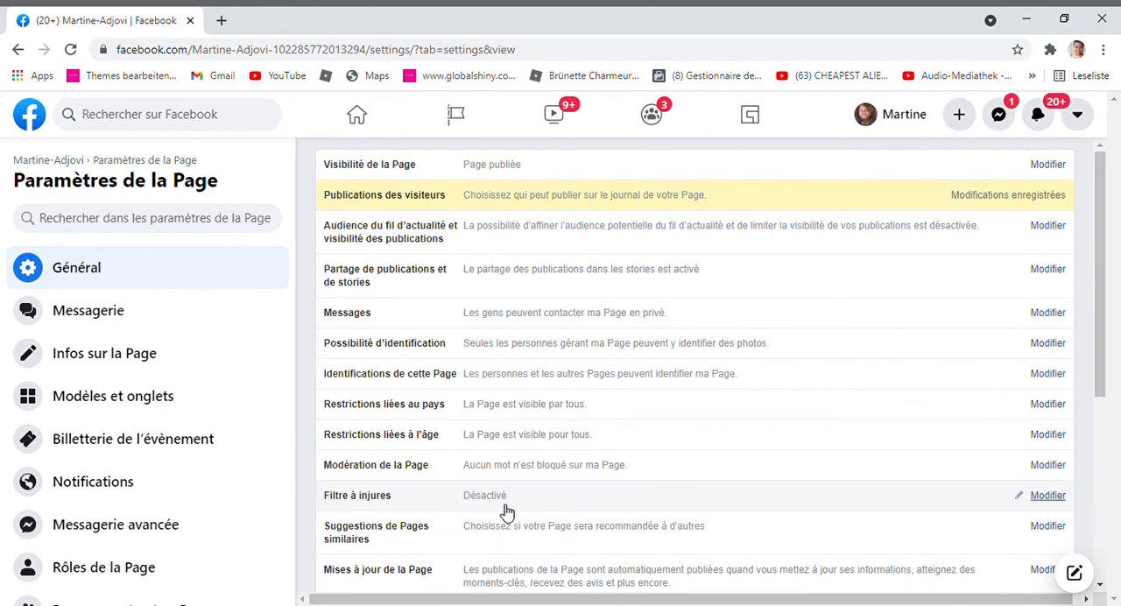
# Set the Filtre à injures to Élevée and save the change
pyautogui.click(506, 510)
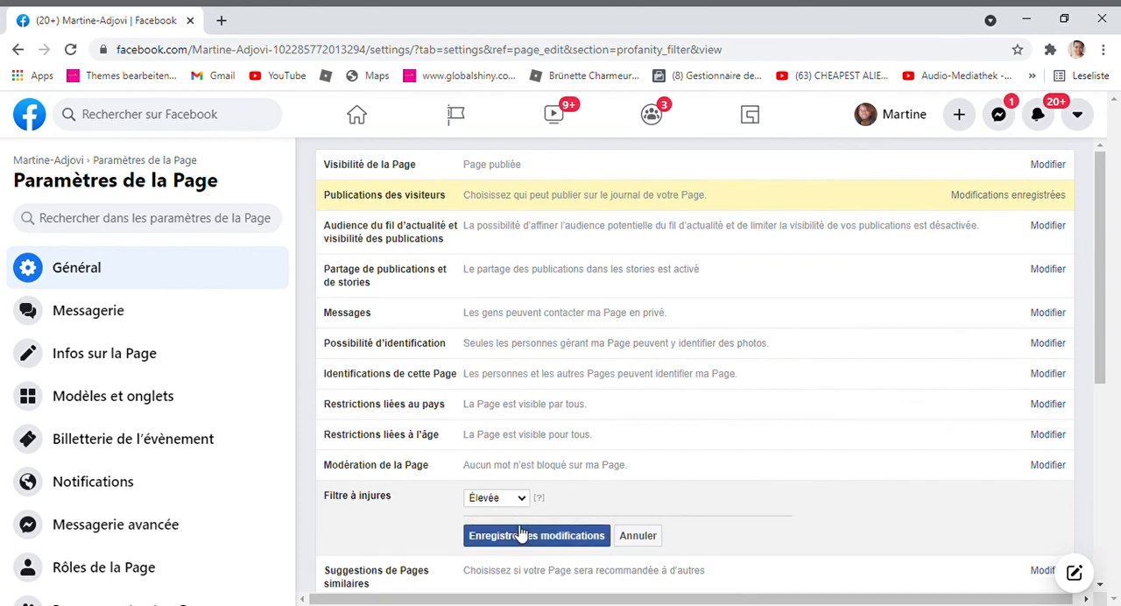
pyautogui.click(531, 538)
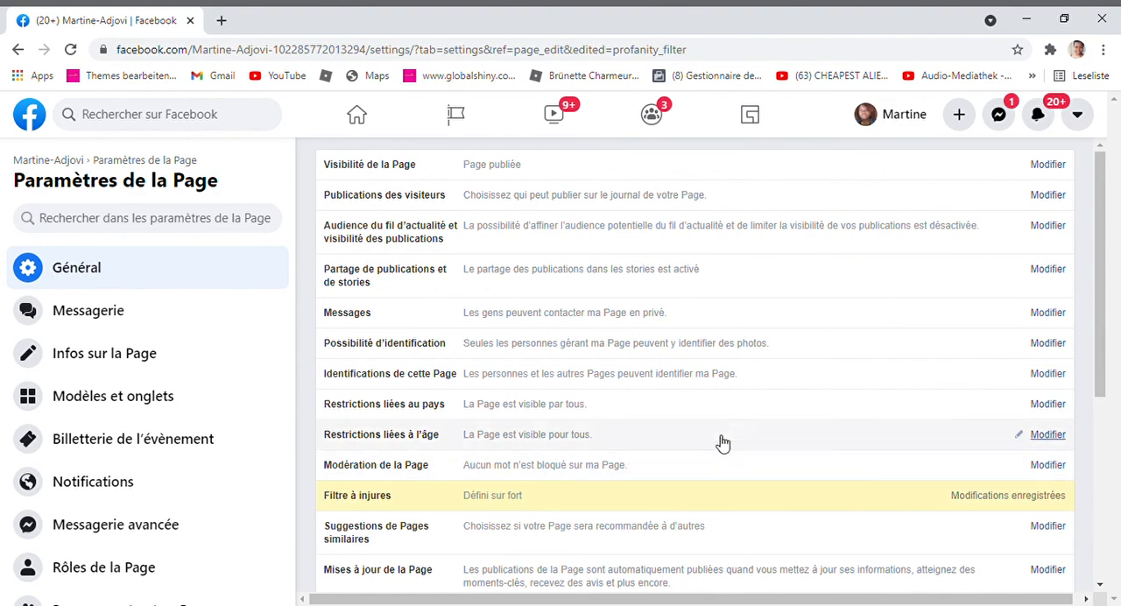
# Open the Suggestions de Pages similaires setting and read its recommendation option
pyautogui.moveTo(1099, 383); pyautogui.dragTo(1118, 517)
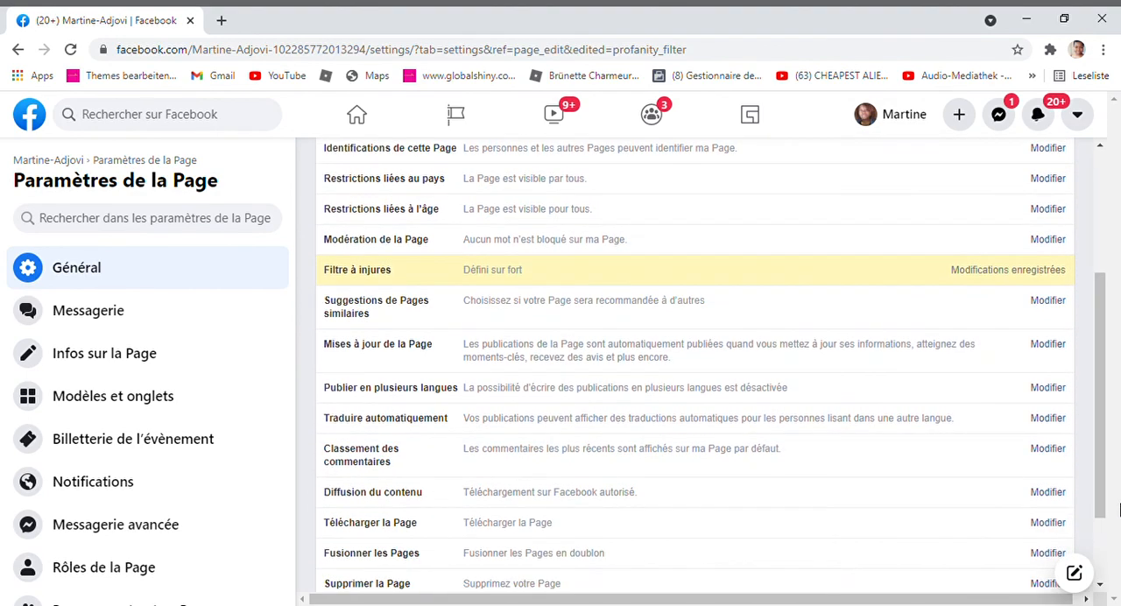
pyautogui.click(625, 310)
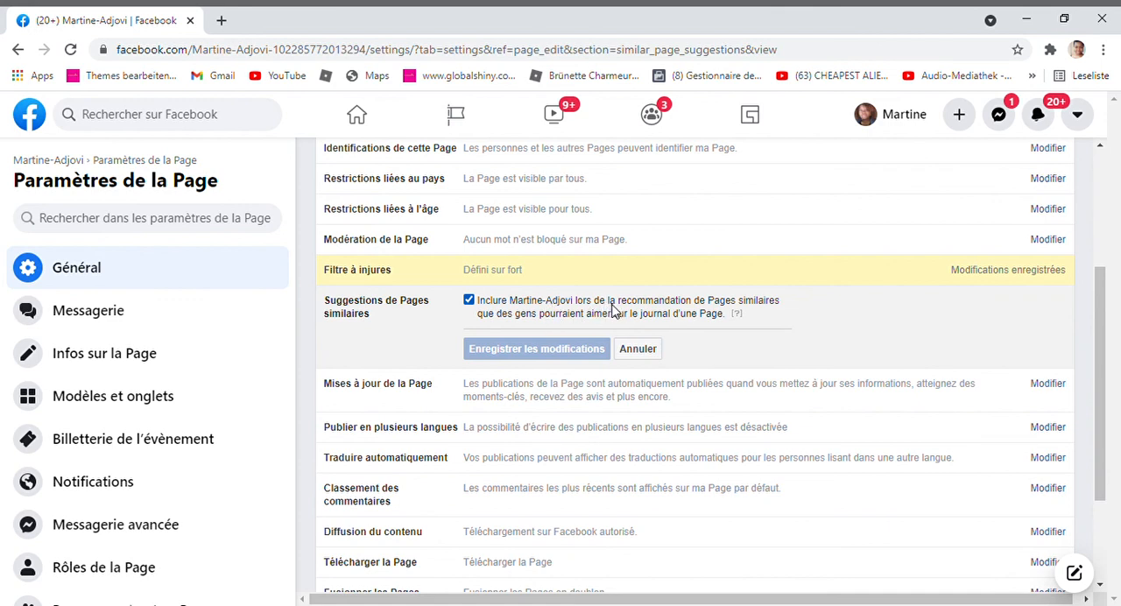
pyautogui.moveTo(741, 315)
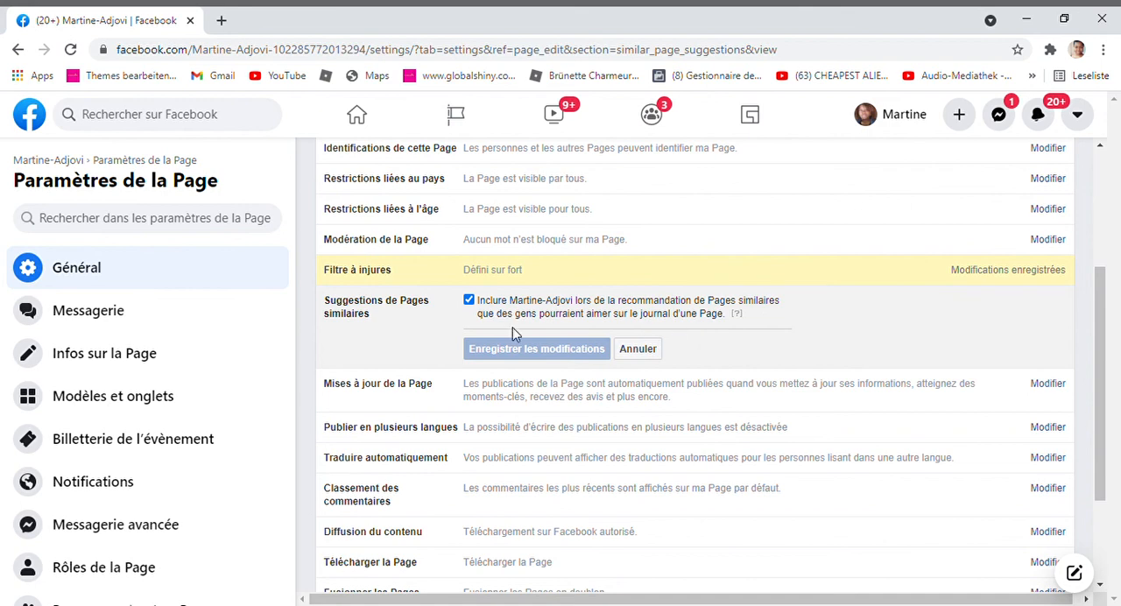